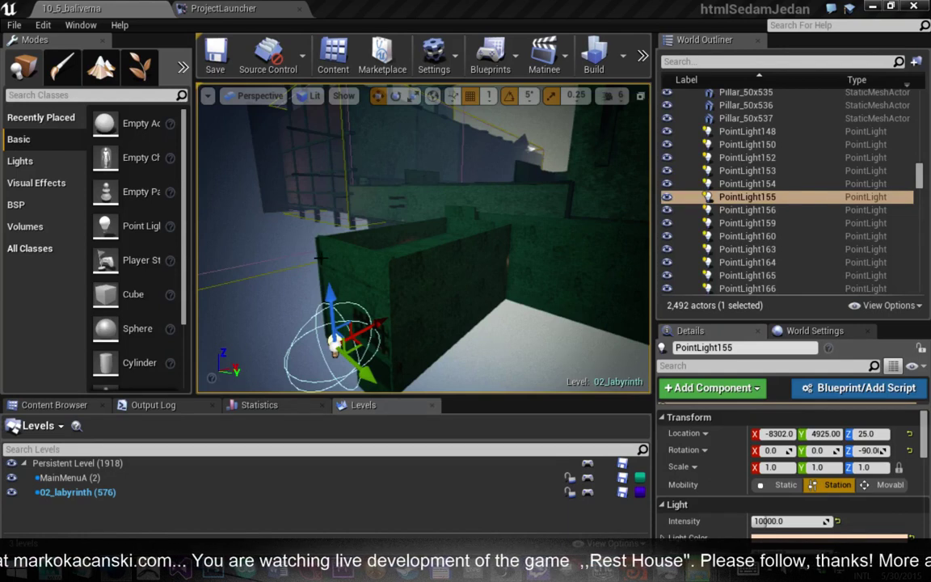
Step: Turn off visibility of the 02_labyrinth sublevel in the Levels panel
{"action": "left_click", "coordinate": [11, 494]}
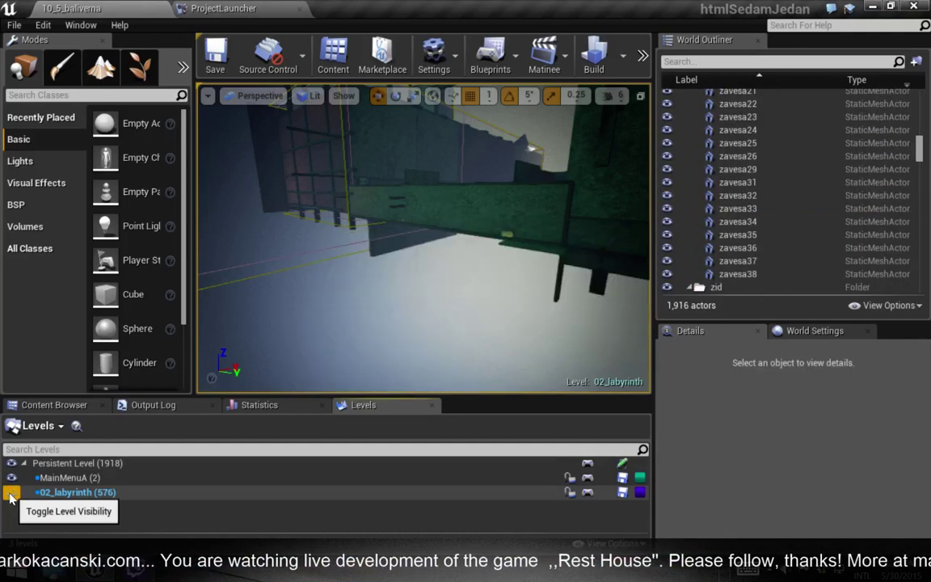
Step: Delete the 02_labyrinth sublevel from the Levels list and confirm its removal
{"action": "left_click", "coordinate": [77, 492]}
{"action": "right_click", "coordinate": [84, 493]}
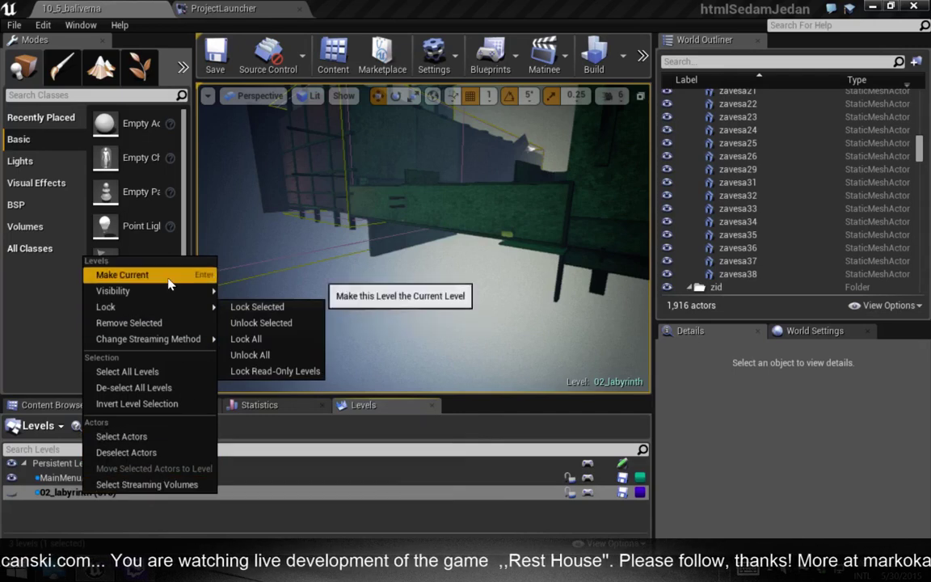
{"action": "mouse_move", "coordinate": [166, 341]}
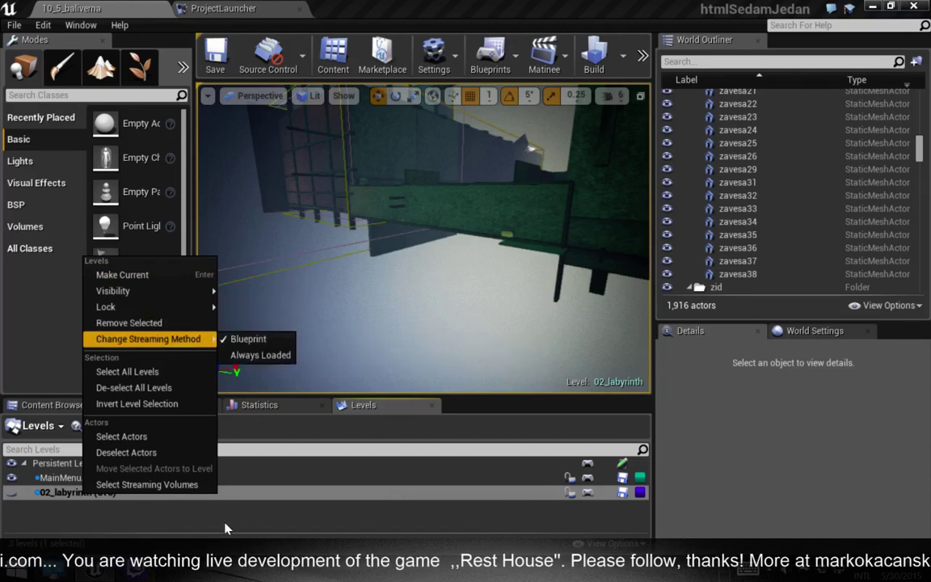
{"action": "left_click", "coordinate": [60, 494]}
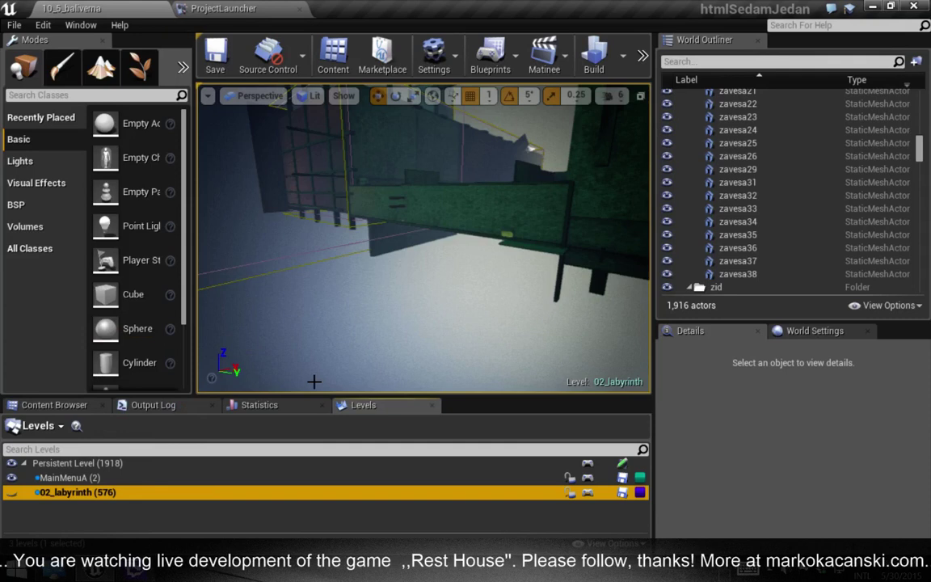
{"action": "key", "text": "Delete"}
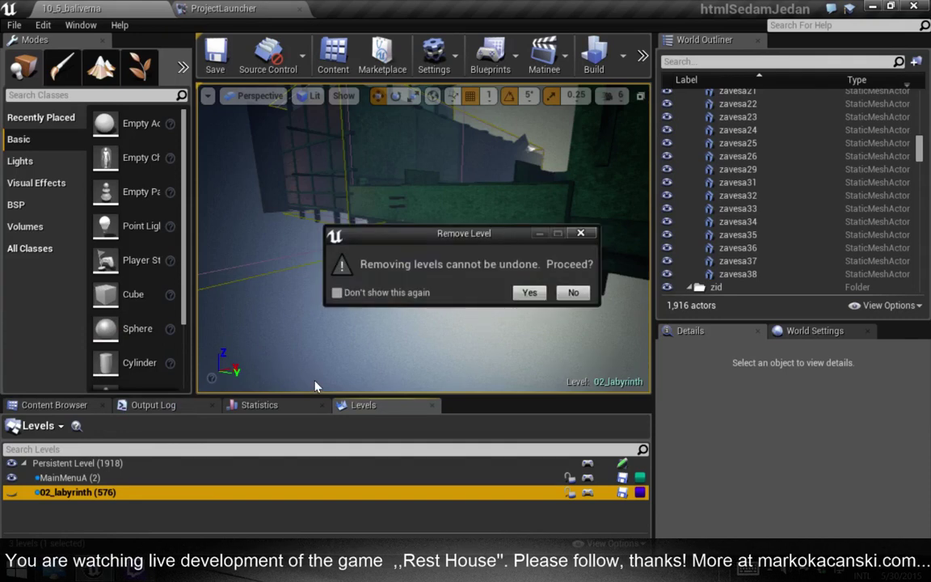
{"action": "left_click", "coordinate": [529, 293]}
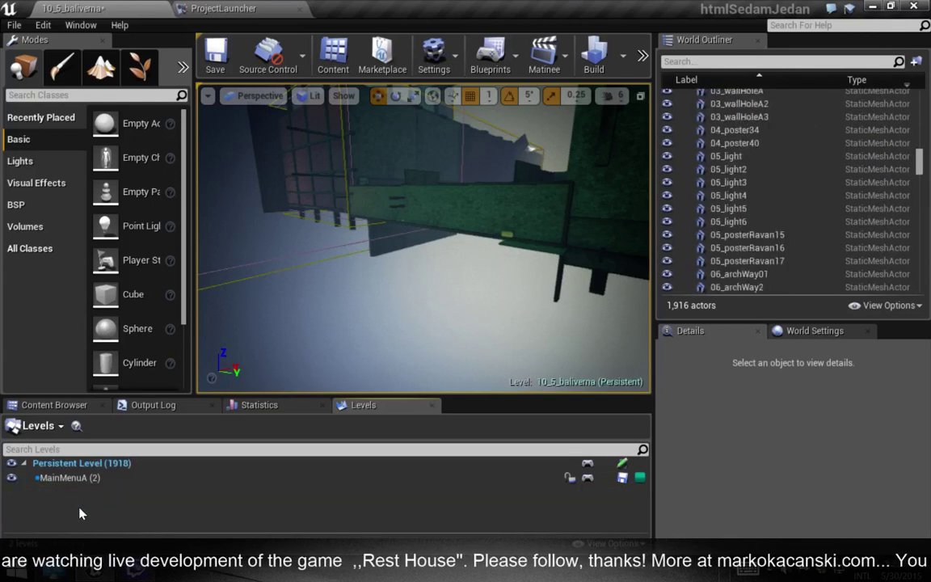
Step: Re-add 02_labyrinth from the Maps folder using Levels > Add Existing
{"action": "right_click", "coordinate": [69, 478]}
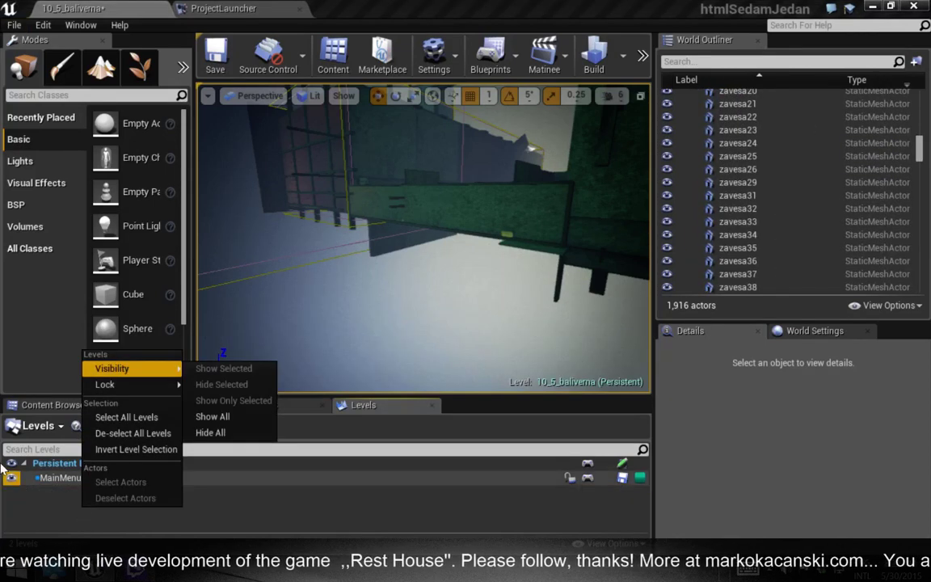
{"action": "left_click", "coordinate": [38, 426]}
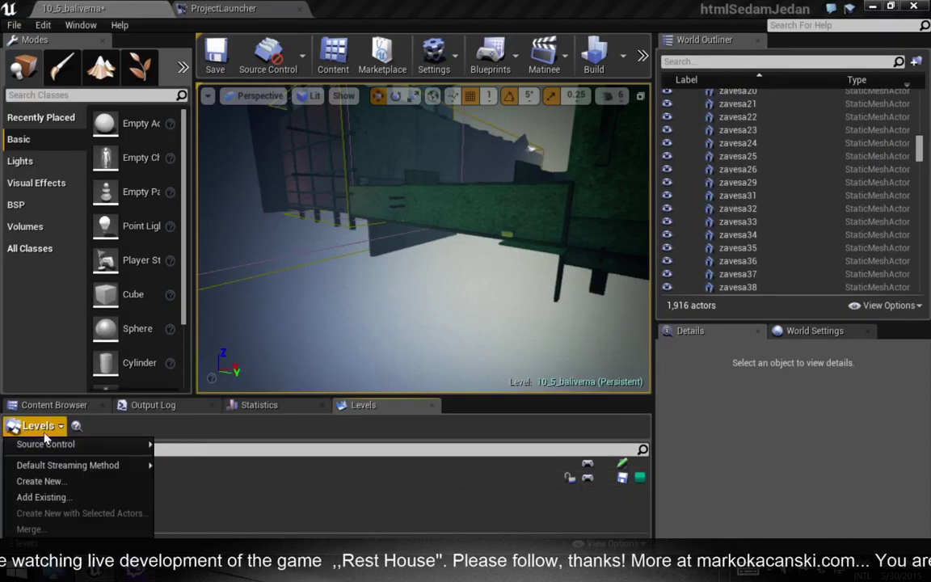
{"action": "left_click", "coordinate": [90, 502]}
{"action": "left_click", "coordinate": [311, 152]}
{"action": "left_click", "coordinate": [316, 129]}
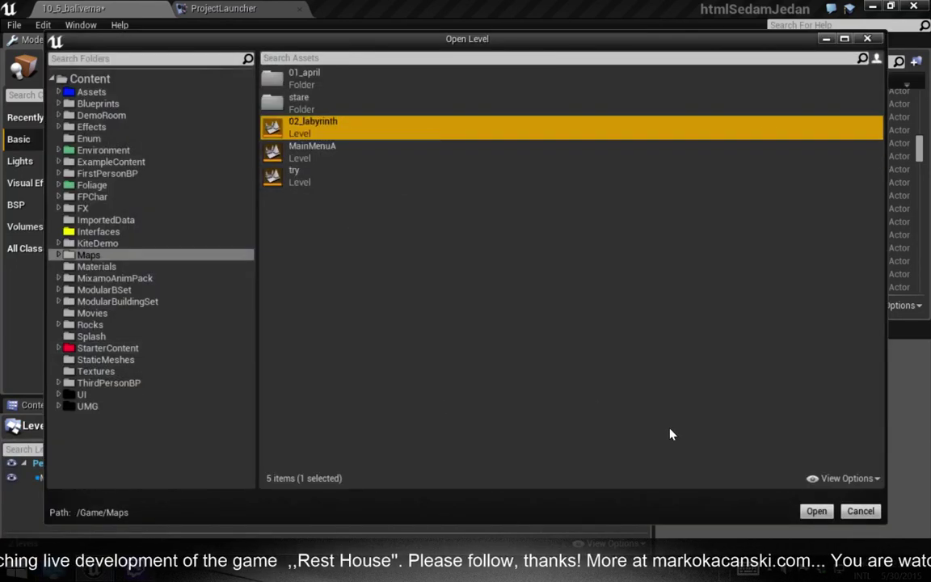
{"action": "left_click", "coordinate": [820, 514]}
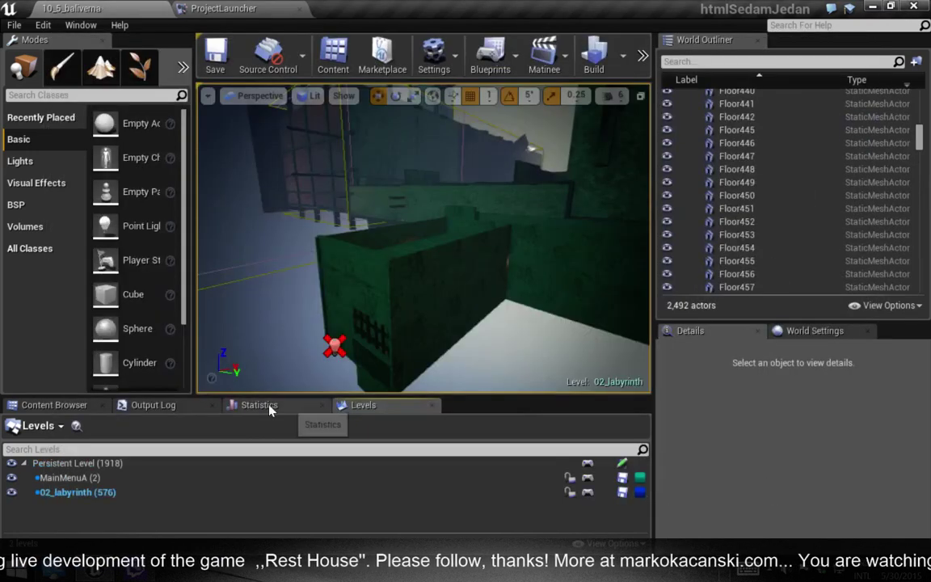
Step: Nudge PointLight155 to X -8318.0 and save the 10_5_baliverna map
{"action": "left_click", "coordinate": [335, 346]}
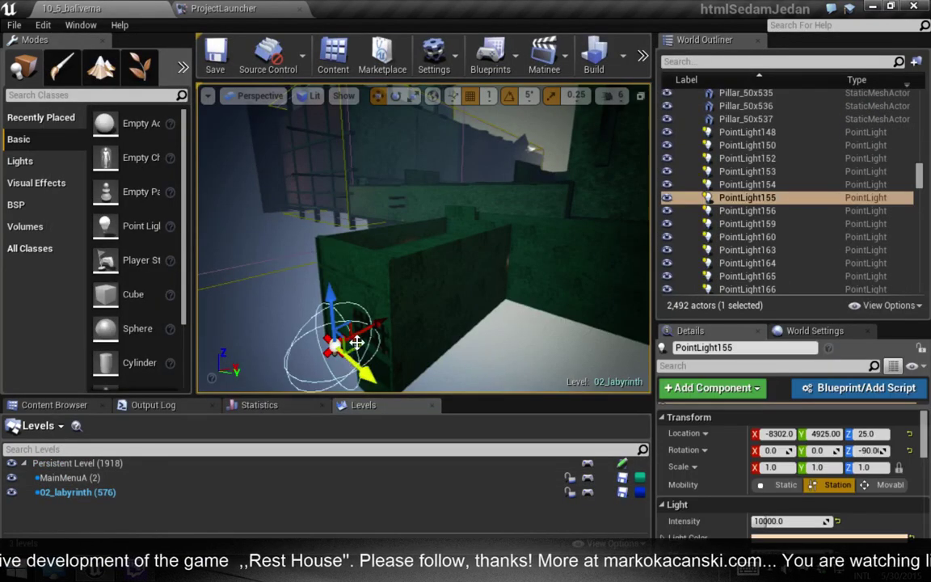
{"action": "left_click_drag", "start_coordinate": [357, 343], "coordinate": [348, 345]}
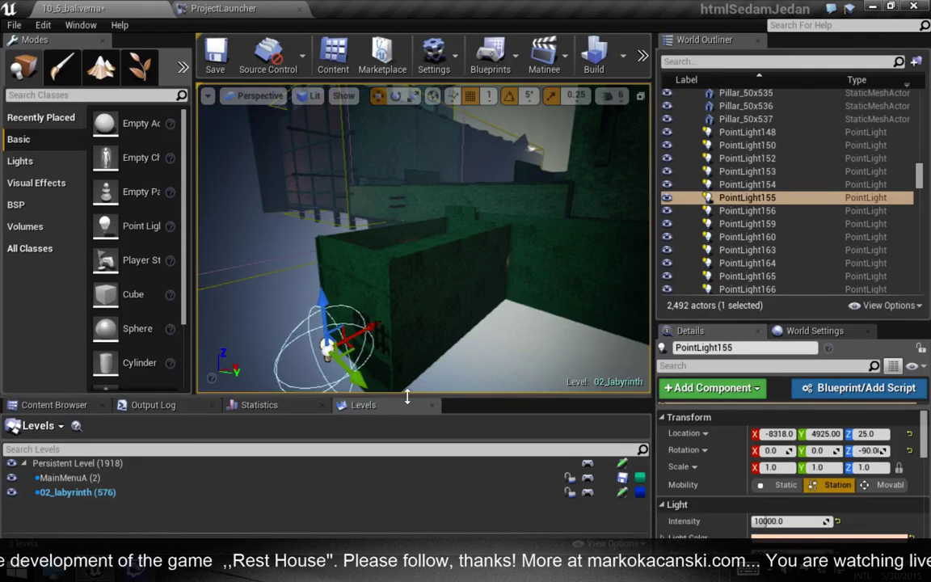
{"action": "key", "text": "ctrl+s"}
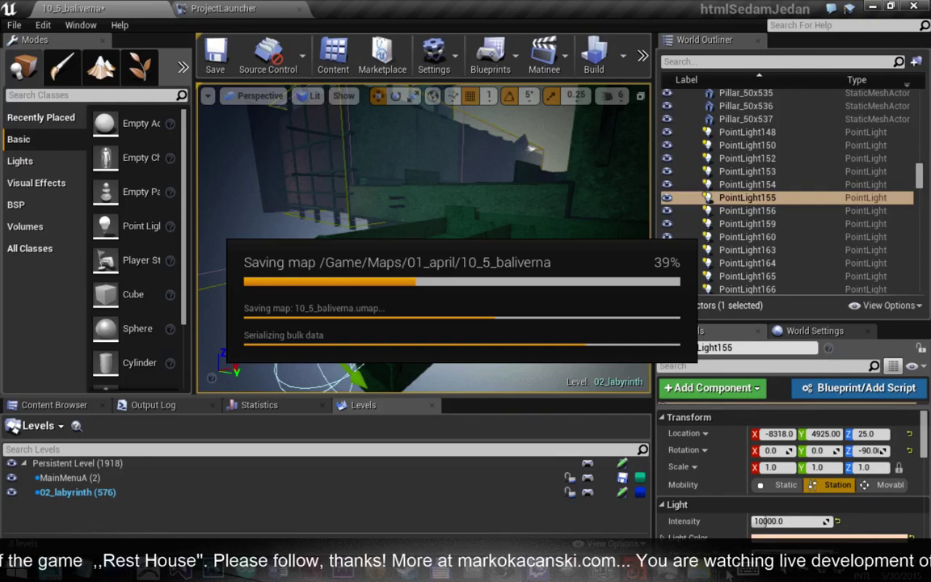
Step: Bring up the EOS_DIGITAL drive window, restore it, and check the drive's properties
{"action": "mouse_move", "coordinate": [675, 573]}
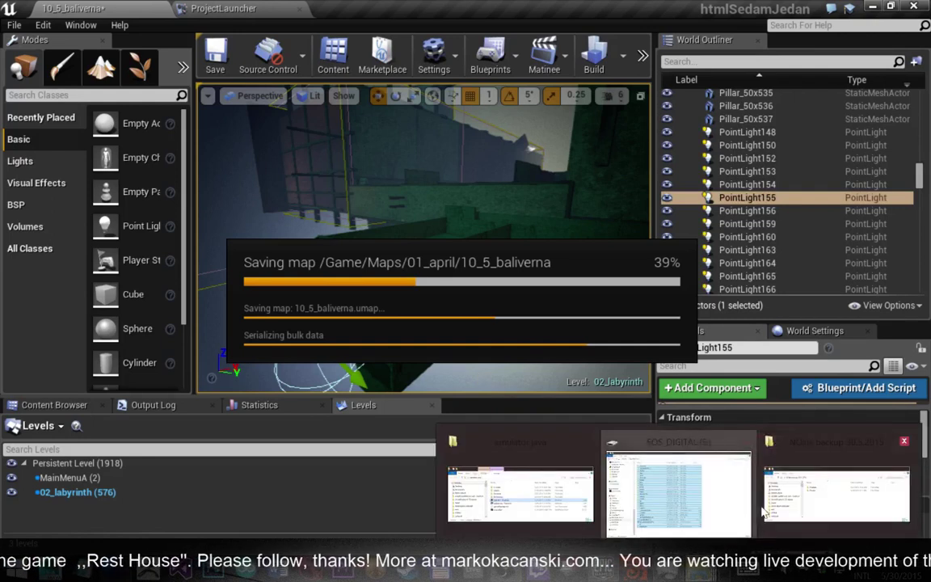
{"action": "mouse_move", "coordinate": [804, 497]}
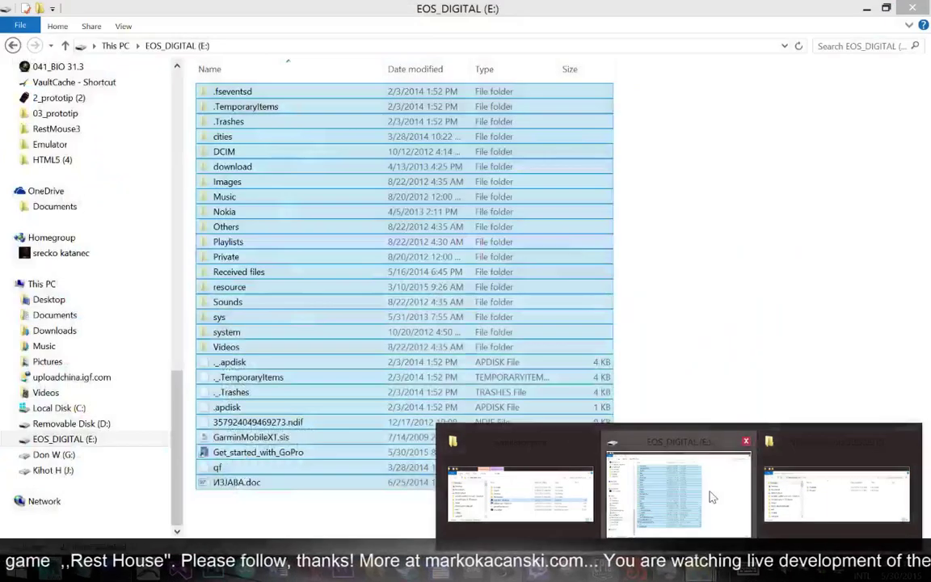
{"action": "left_click", "coordinate": [678, 493]}
{"action": "left_click_drag", "start_coordinate": [388, 6], "coordinate": [394, 142]}
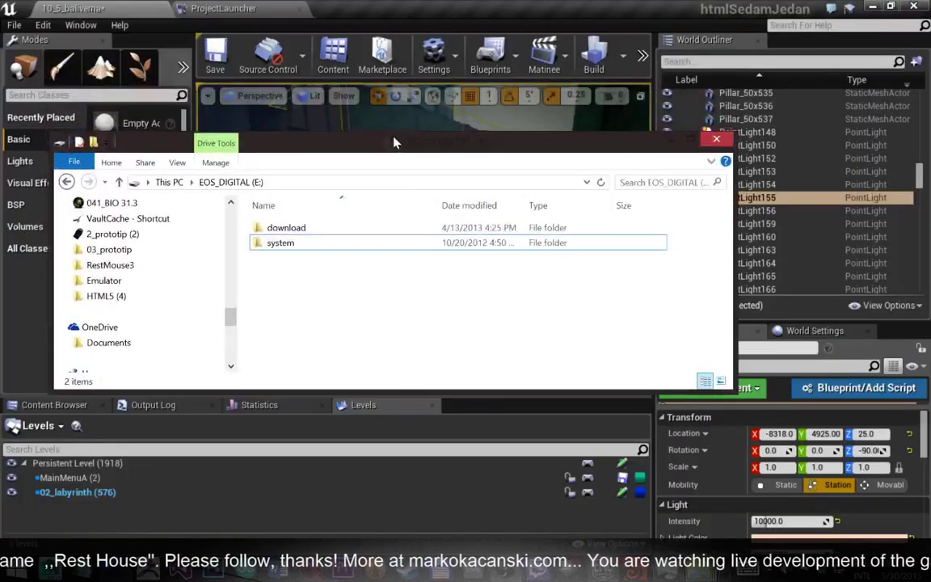
{"action": "right_click", "coordinate": [285, 286]}
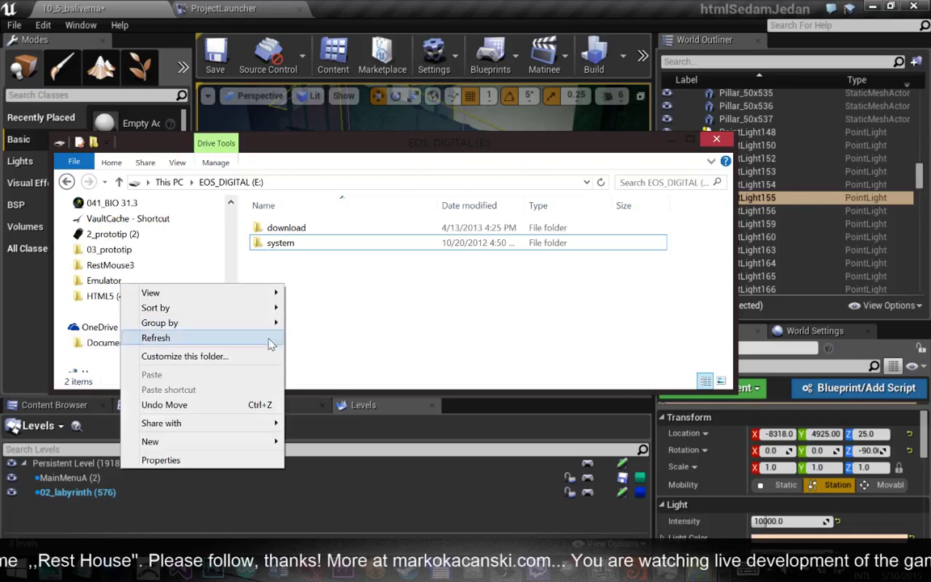
{"action": "left_click", "coordinate": [232, 461]}
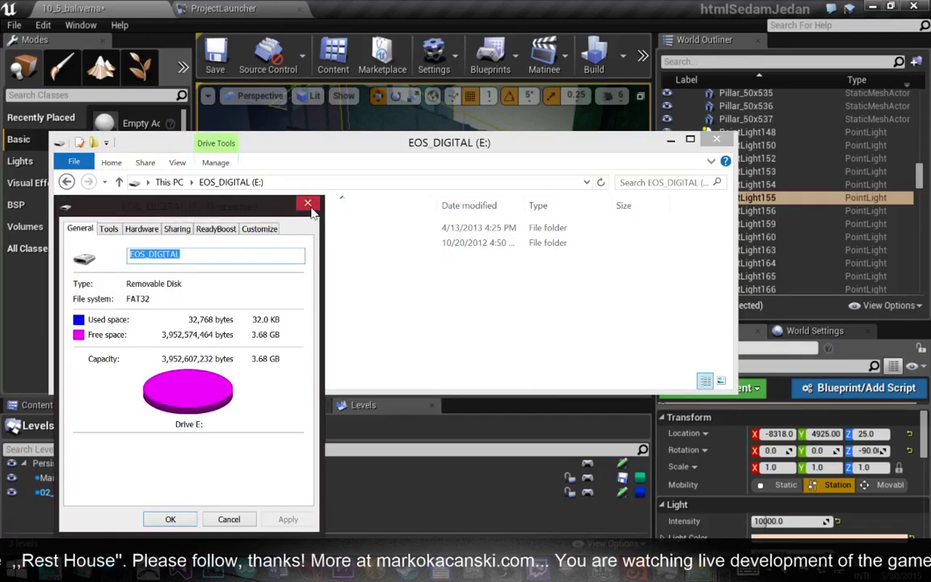
{"action": "left_click", "coordinate": [308, 203]}
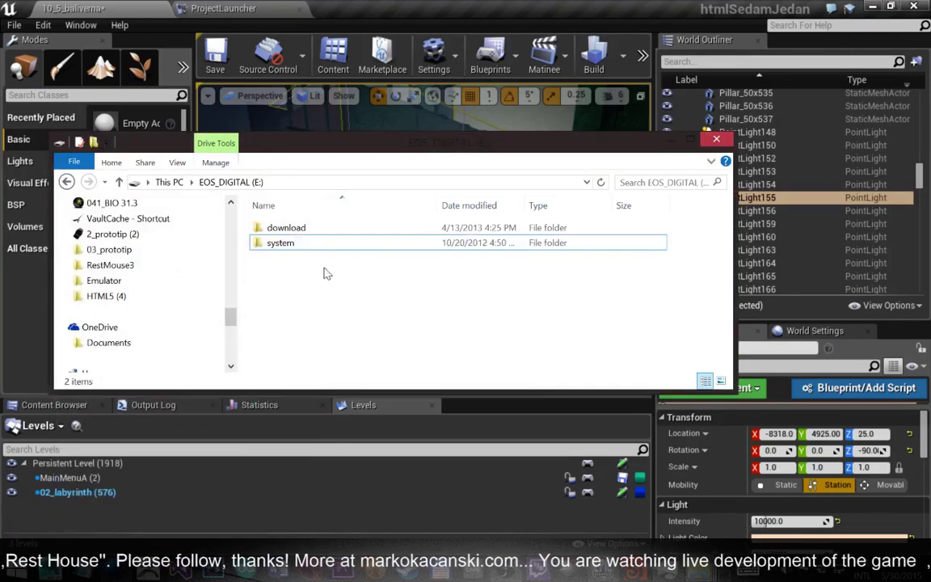
Step: Browse the system folder, then open the download folder and move the window off-screen
{"action": "double_click", "coordinate": [269, 243]}
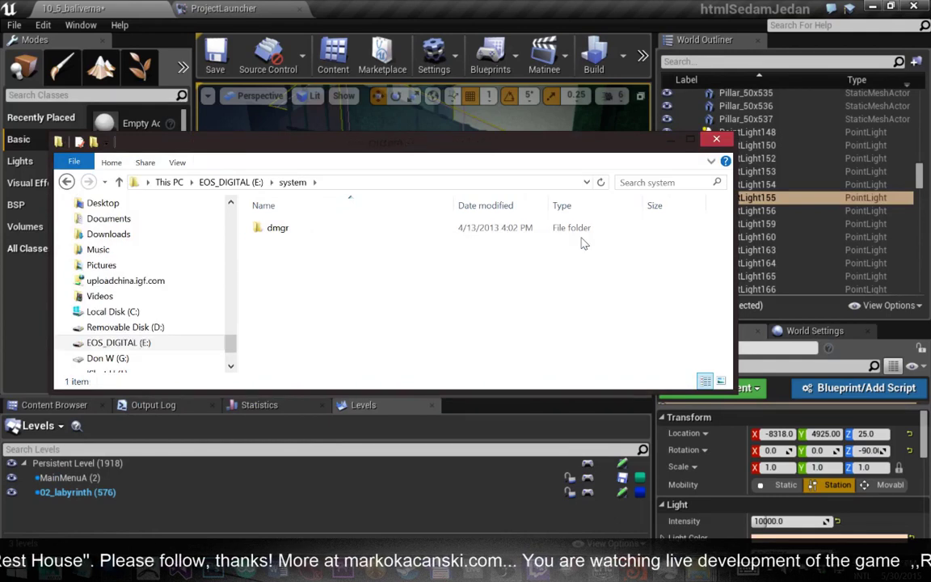
{"action": "key", "text": "BackSpace"}
{"action": "key", "text": "Up"}
{"action": "key", "text": "Return"}
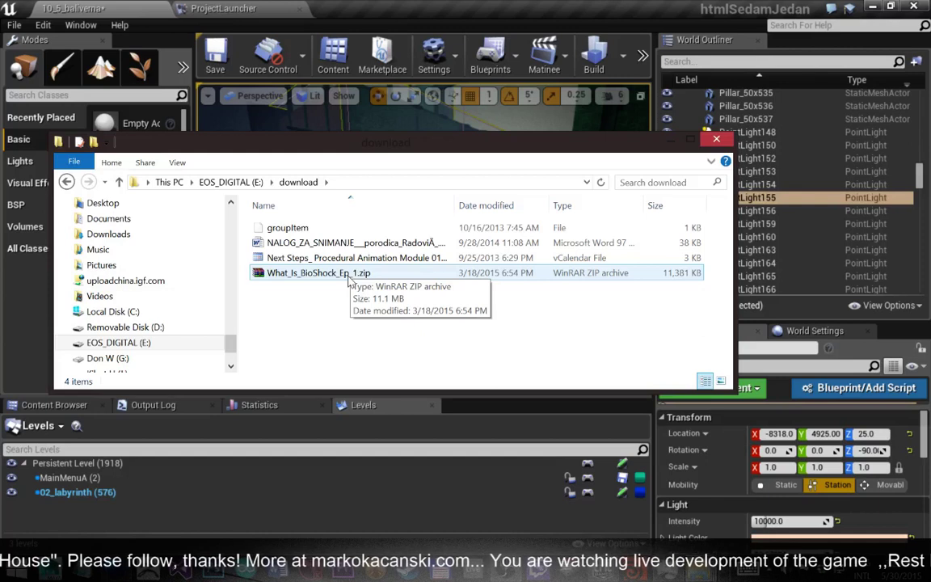
{"action": "left_click_drag", "start_coordinate": [364, 155], "coordinate": [0, 158]}
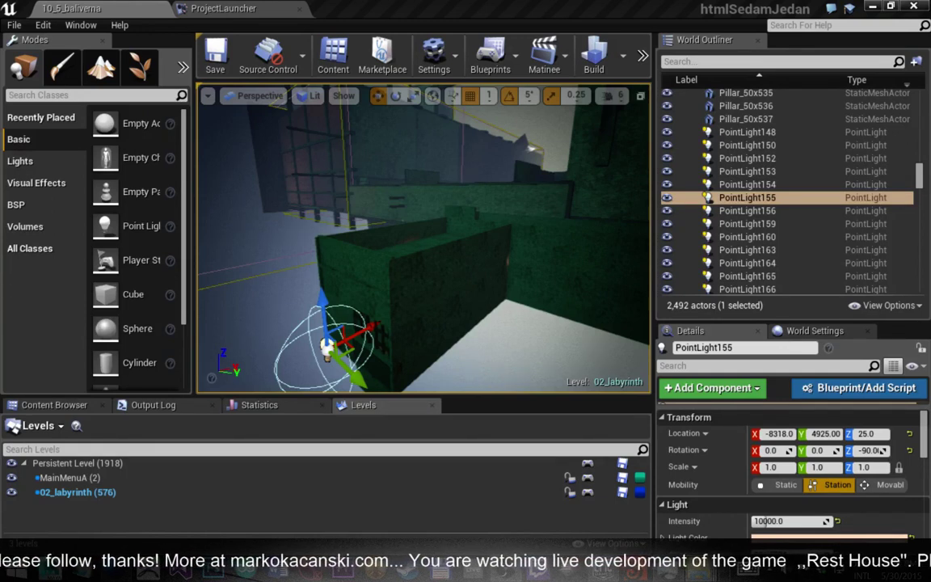
Step: Open the NOkia backup 30.5.2015 folder from the desktop in full screen
{"action": "left_click_drag", "start_coordinate": [137, 8], "coordinate": [240, 345]}
{"action": "double_click", "coordinate": [191, 257]}
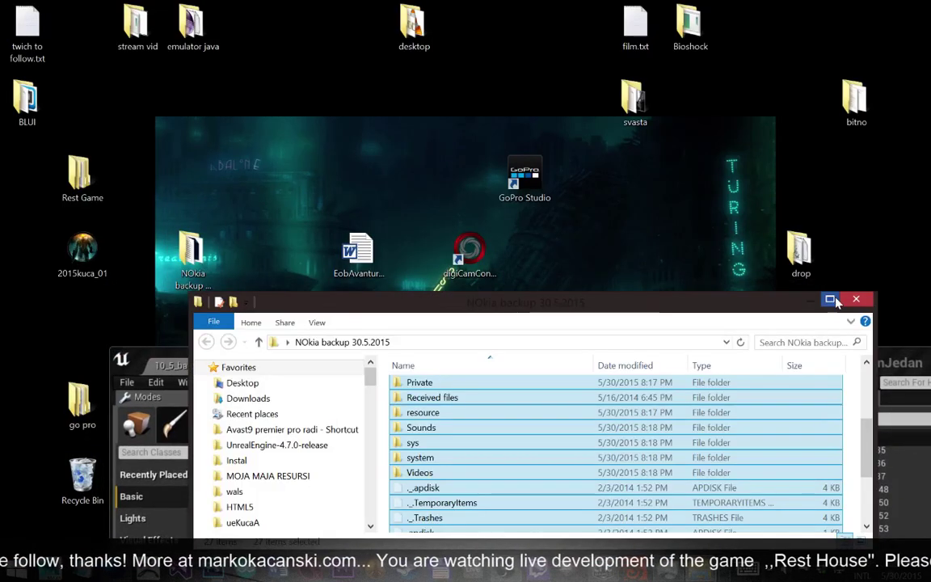
{"action": "left_click", "coordinate": [833, 300]}
{"action": "left_click", "coordinate": [838, 342]}
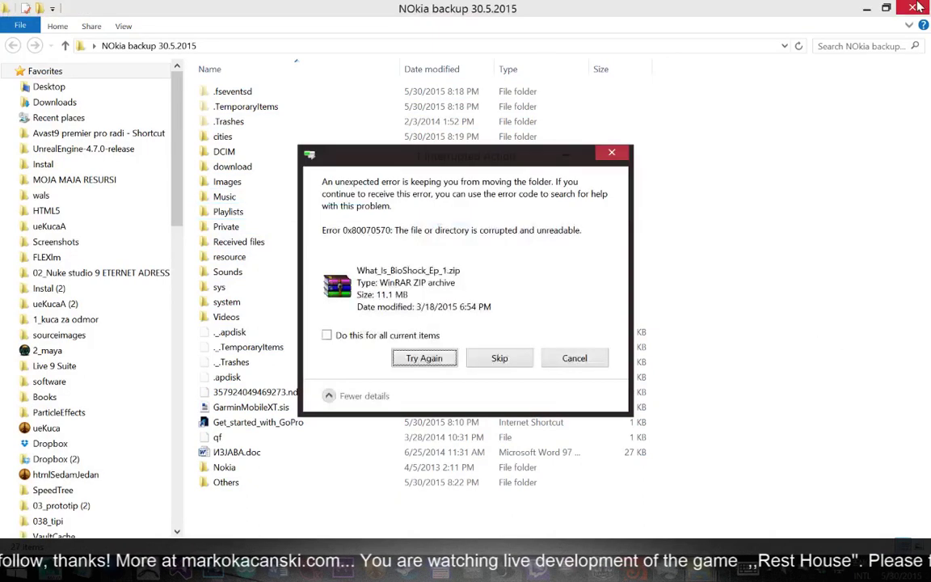
Step: Skip the unreadable BioShock zip, NALOG and Next Steps files, then close File Explorer
{"action": "left_click", "coordinate": [495, 359]}
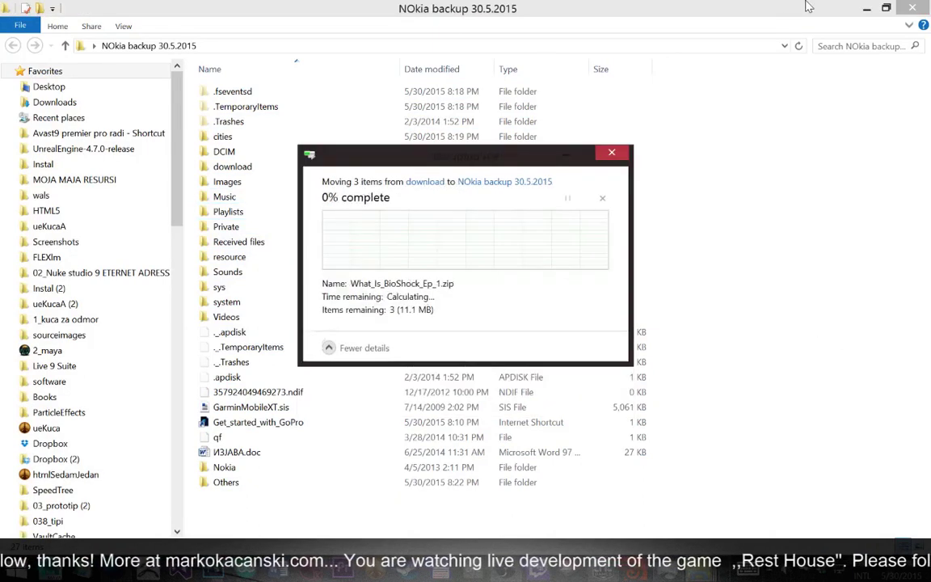
{"action": "left_click", "coordinate": [500, 358]}
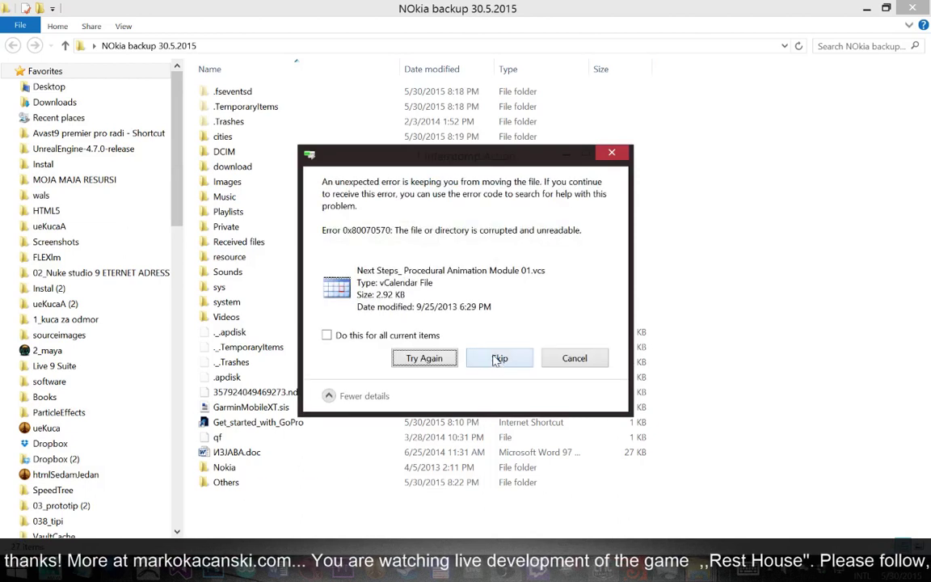
{"action": "left_click", "coordinate": [497, 358]}
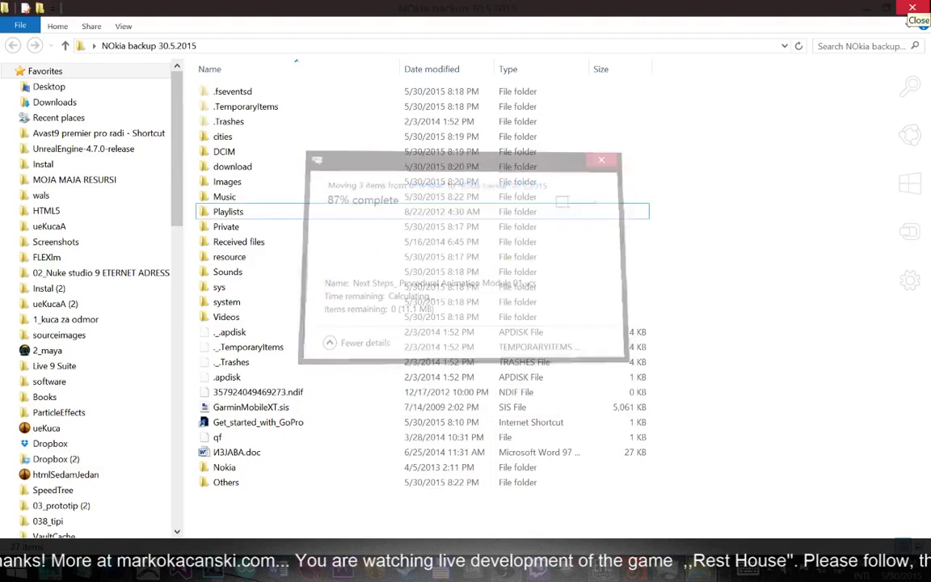
{"action": "left_click_drag", "start_coordinate": [172, 162], "coordinate": [172, 388]}
{"action": "key", "text": "alt+F4"}
Step: Maximize the editor and delete the 02_labyrinth sublevel, confirming the removal
{"action": "double_click", "coordinate": [607, 376]}
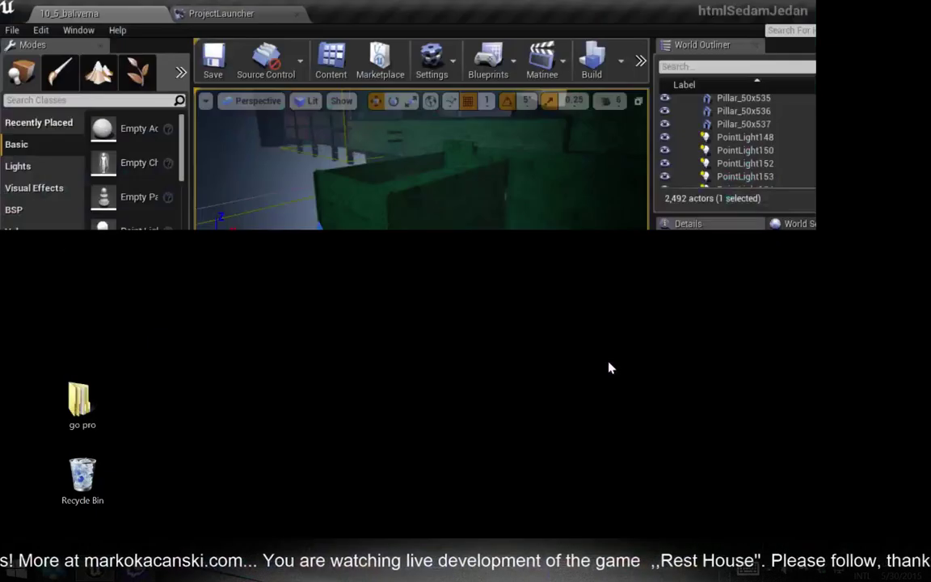
{"action": "right_click_drag", "start_coordinate": [326, 346], "coordinate": [234, 391]}
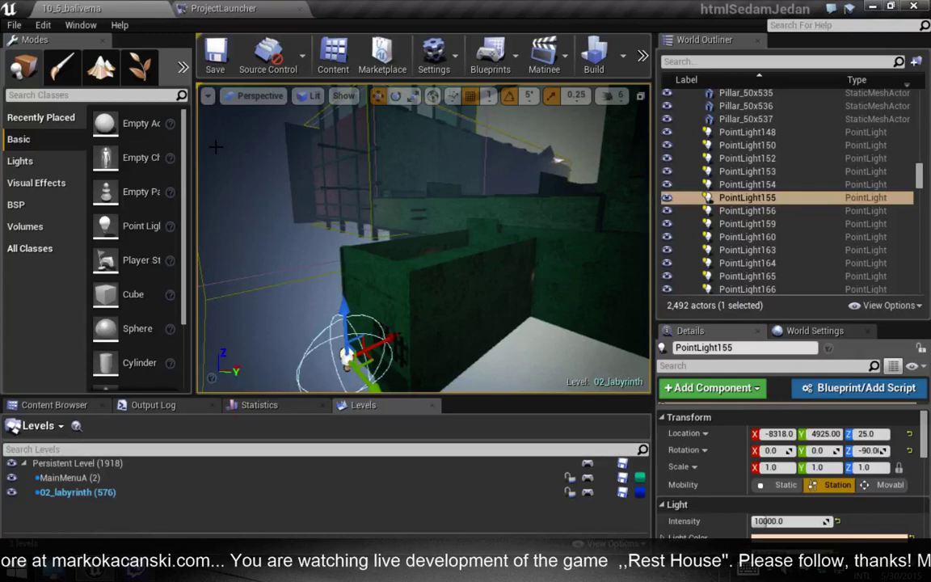
{"action": "left_click", "coordinate": [91, 493]}
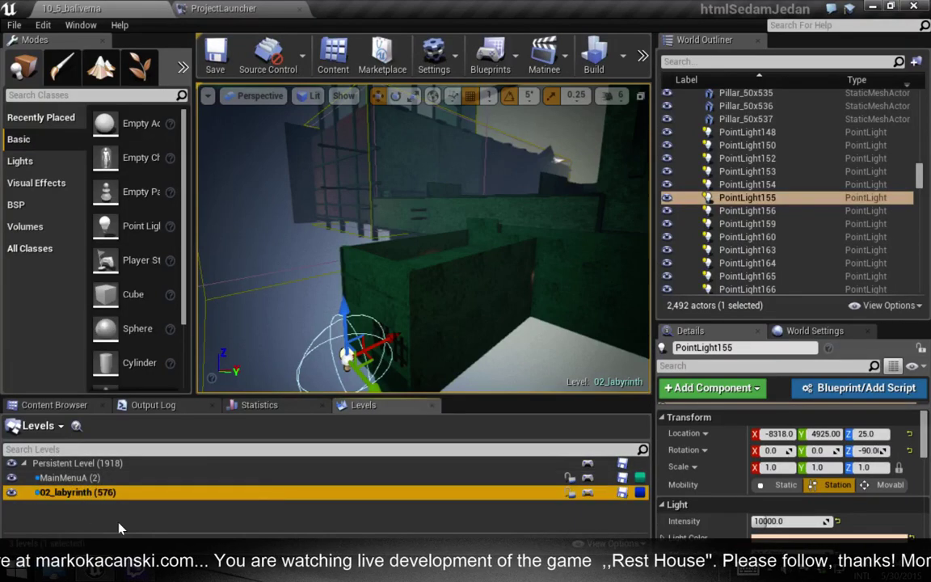
{"action": "key", "text": "Delete"}
{"action": "key", "text": "Return"}
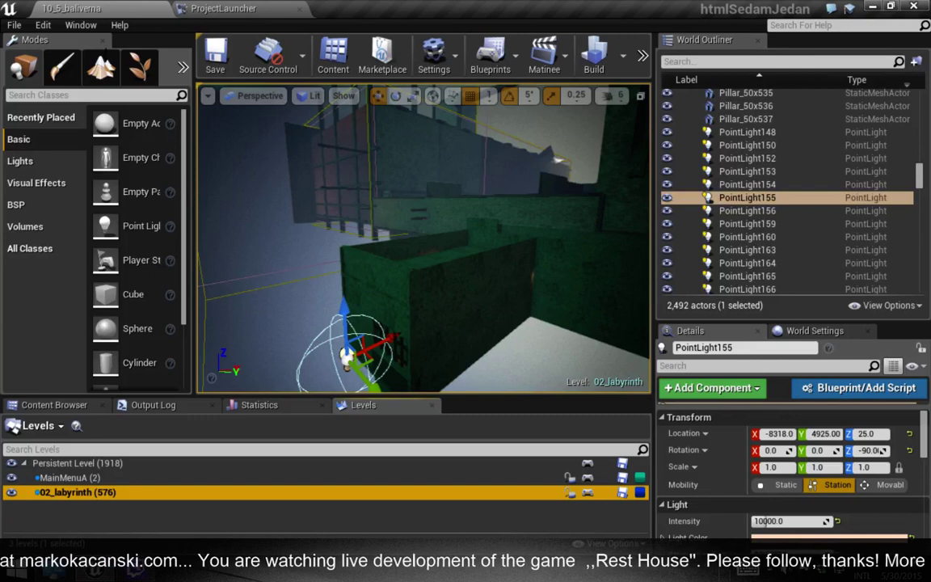
Step: Add 02_labyrinth back from the Maps folder as an existing level
{"action": "left_click", "coordinate": [40, 425]}
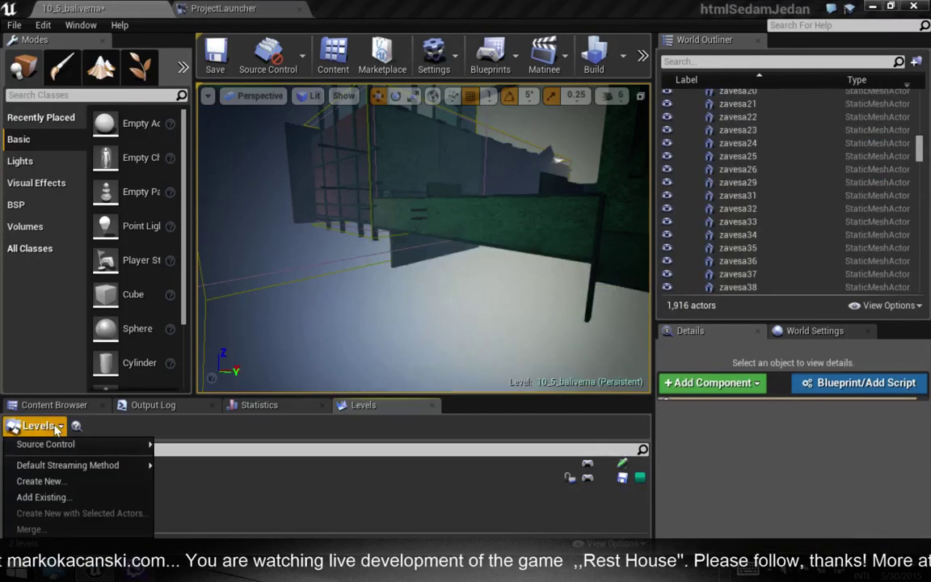
{"action": "left_click", "coordinate": [70, 496]}
{"action": "left_click", "coordinate": [308, 178]}
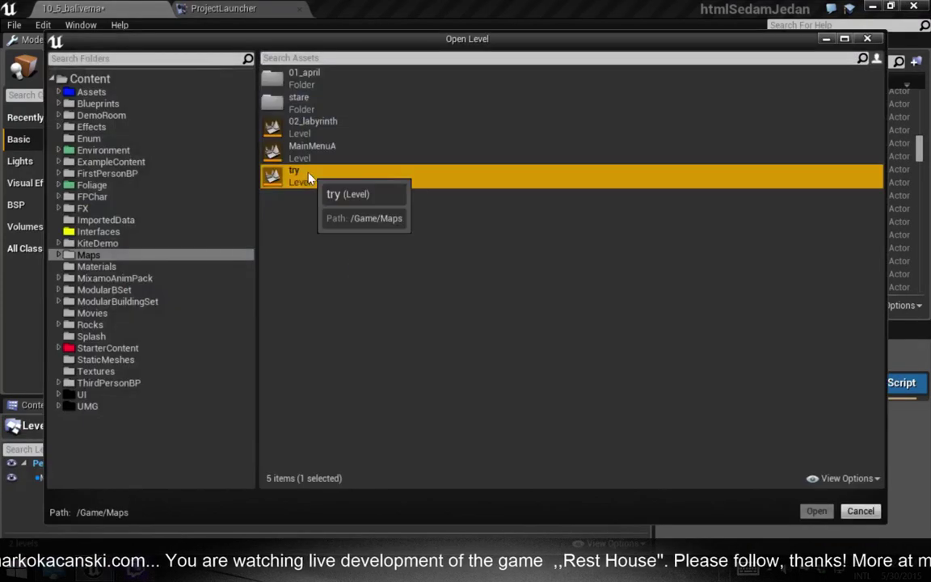
{"action": "left_click", "coordinate": [269, 150]}
{"action": "double_click", "coordinate": [272, 130]}
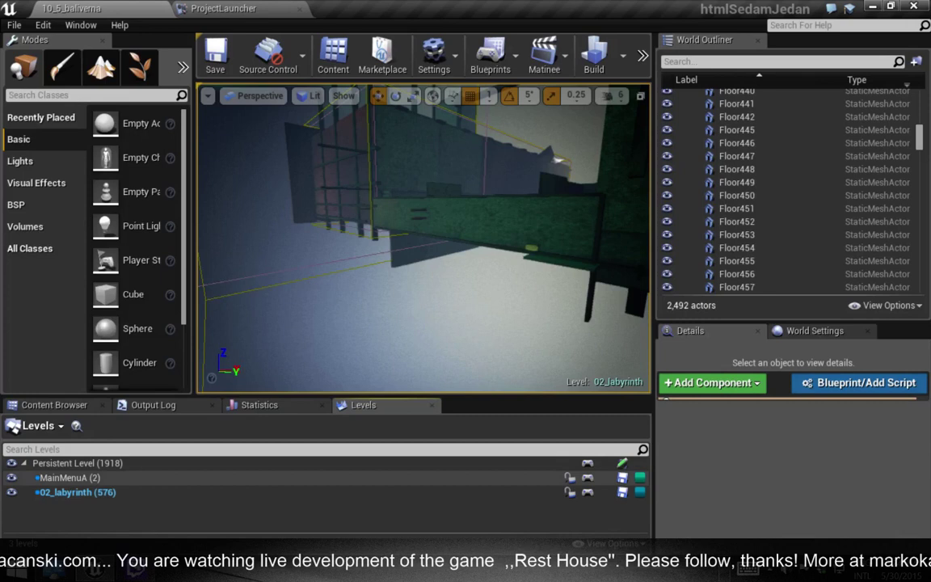
Step: Open 02_labyrinth via File > Open Level, choosing Don't Save for 10_5_baliverna
{"action": "right_click_drag", "start_coordinate": [420, 243], "coordinate": [453, 267]}
{"action": "right_click_drag", "start_coordinate": [332, 234], "coordinate": [348, 242]}
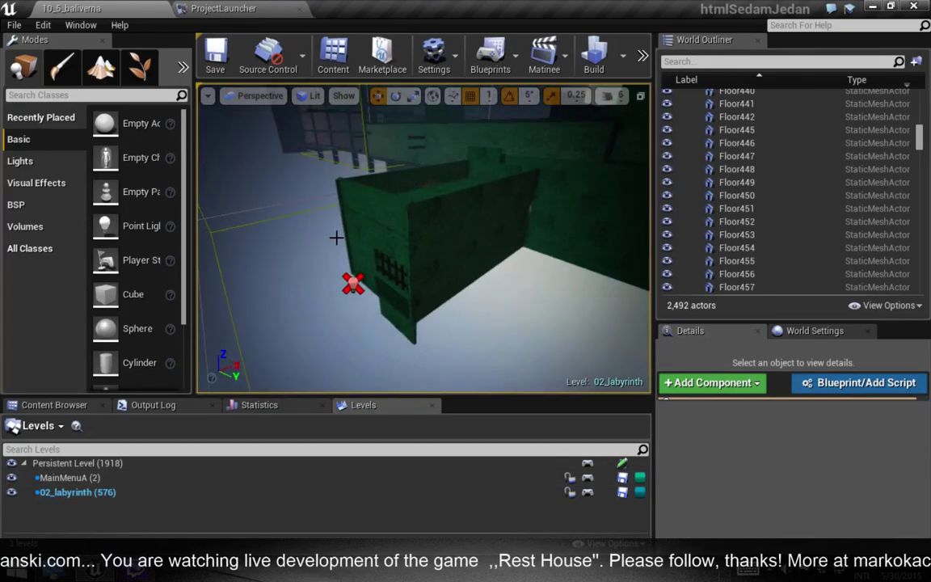
{"action": "left_click", "coordinate": [14, 25]}
{"action": "left_click", "coordinate": [53, 68]}
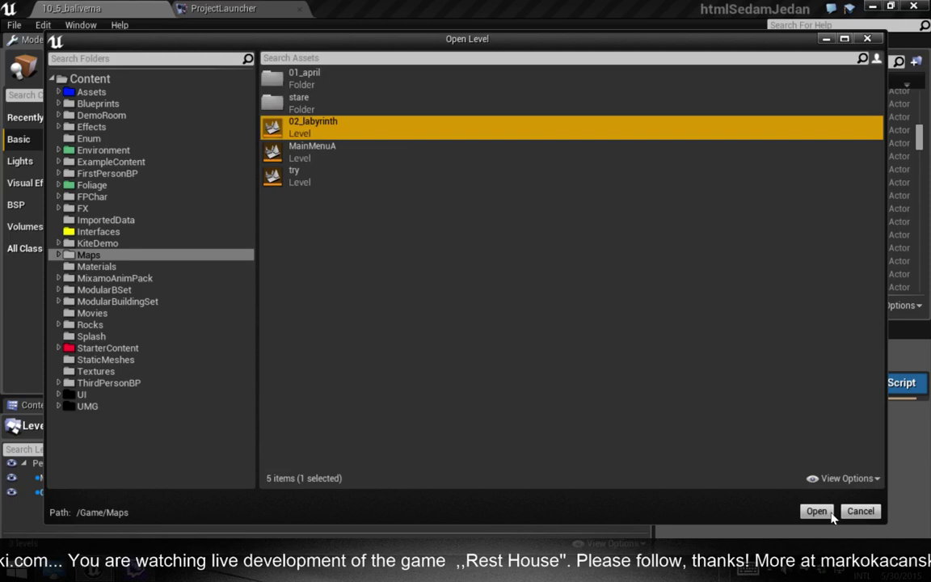
{"action": "left_click", "coordinate": [830, 512]}
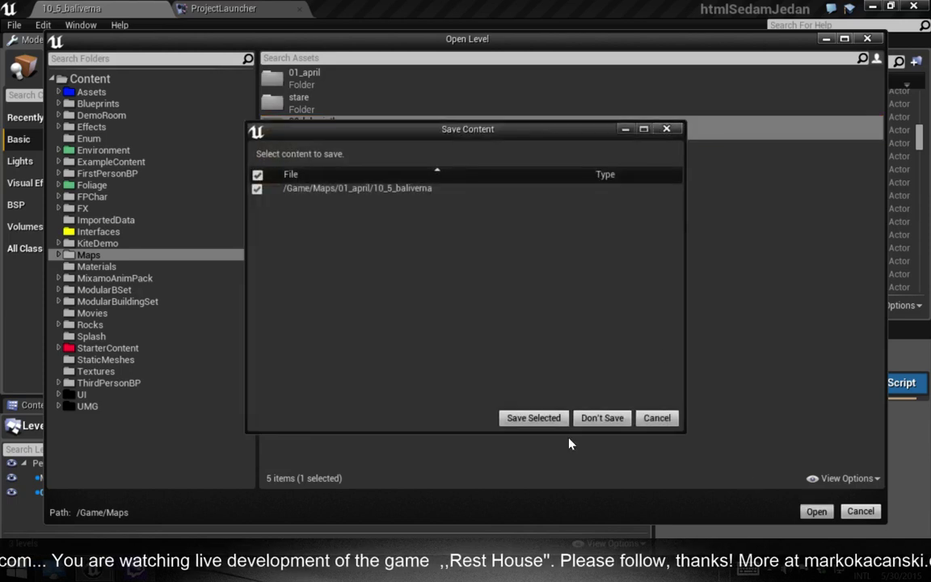
{"action": "left_click", "coordinate": [598, 418]}
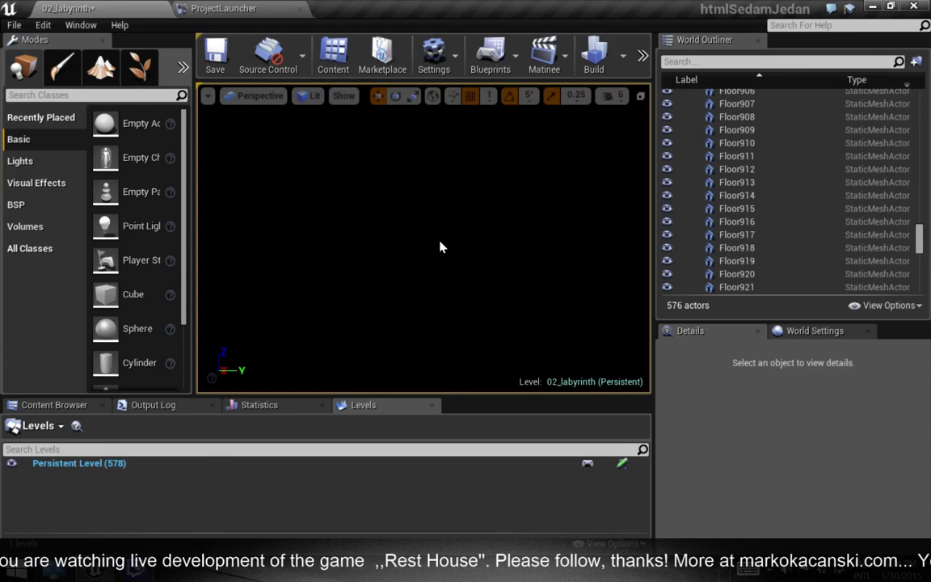
Step: Switch the viewport shading from Lit to Unlit
{"action": "right_click_drag", "start_coordinate": [416, 256], "coordinate": [404, 258]}
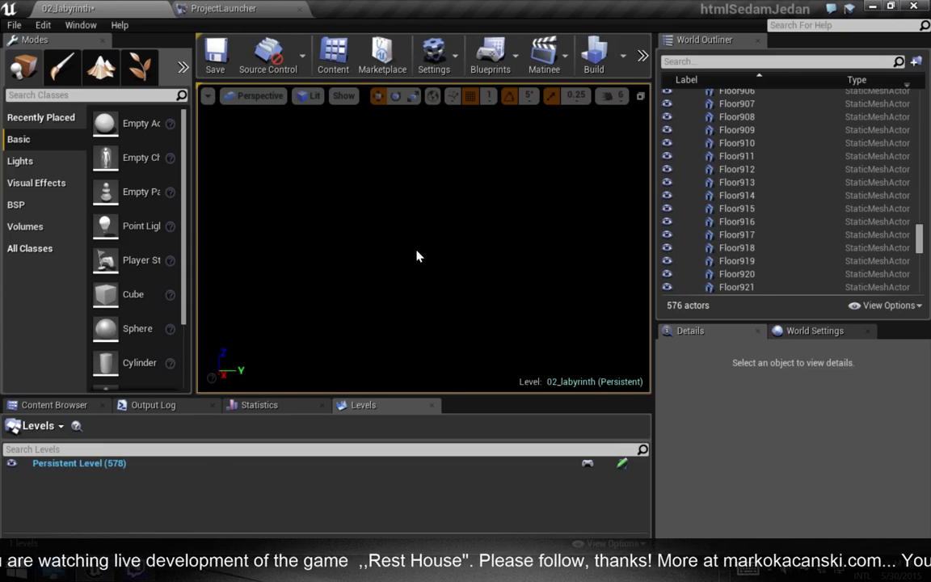
{"action": "left_click", "coordinate": [312, 95]}
{"action": "left_click", "coordinate": [327, 139]}
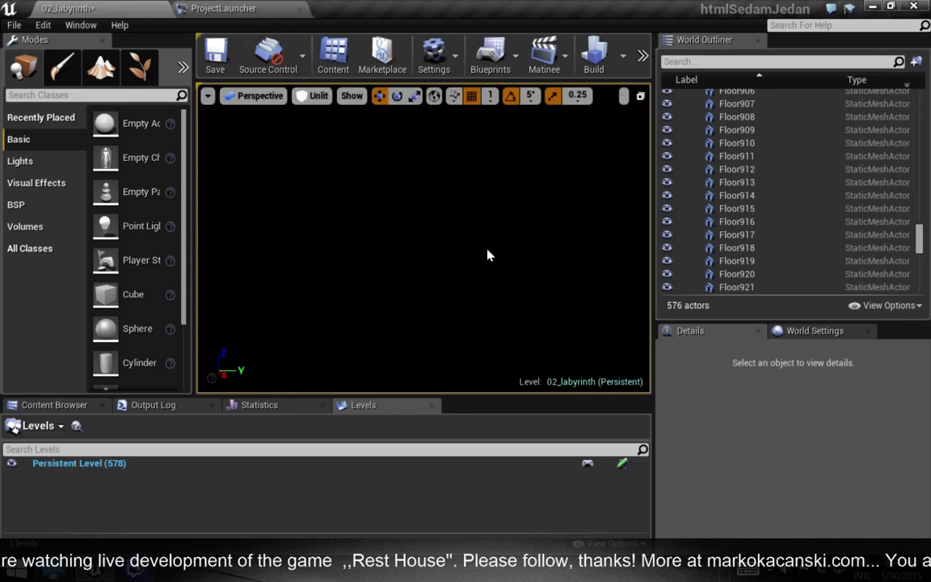
Step: Select Floor914 in the World Outliner, focus on it, and orbit around the labyrinth floor
{"action": "left_click", "coordinate": [751, 195]}
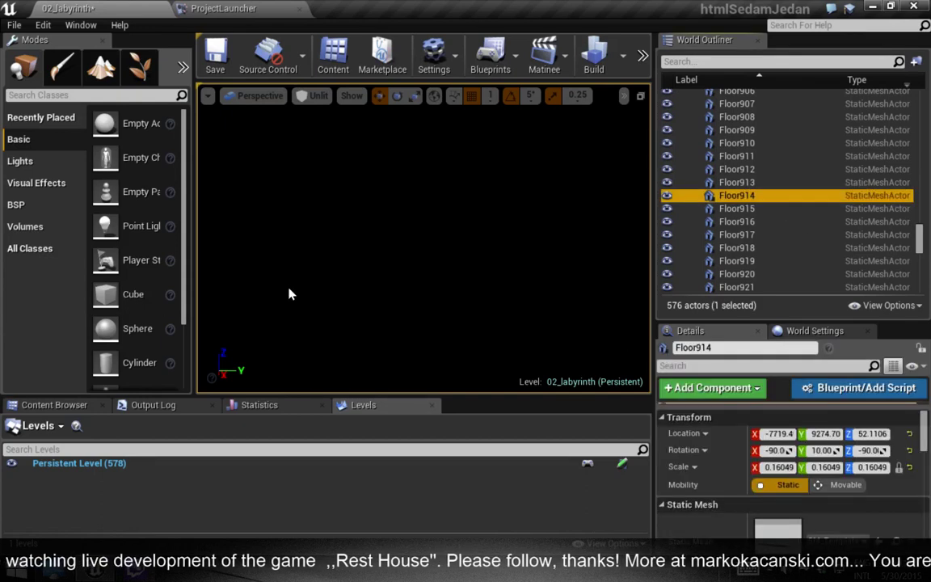
{"action": "key", "text": "f"}
{"action": "scroll", "coordinate": [360, 241], "scroll_direction": "down", "scroll_amount": 5}
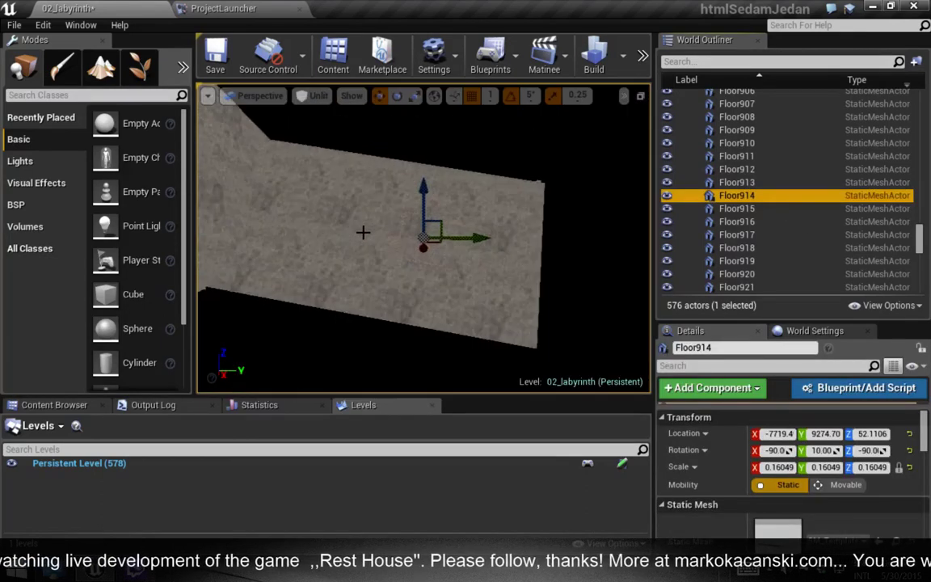
{"action": "scroll", "coordinate": [363, 233], "scroll_direction": "down", "scroll_amount": 3}
{"action": "mouse_move", "coordinate": [364, 233]}
{"action": "right_mouse_down"}
{"action": "mouse_move", "coordinate": [227, 328]}
{"action": "mouse_move", "coordinate": [462, 325]}
{"action": "mouse_move", "coordinate": [280, 293]}
{"action": "mouse_move", "coordinate": [371, 246]}
{"action": "mouse_move", "coordinate": [332, 280]}
{"action": "right_mouse_up"}
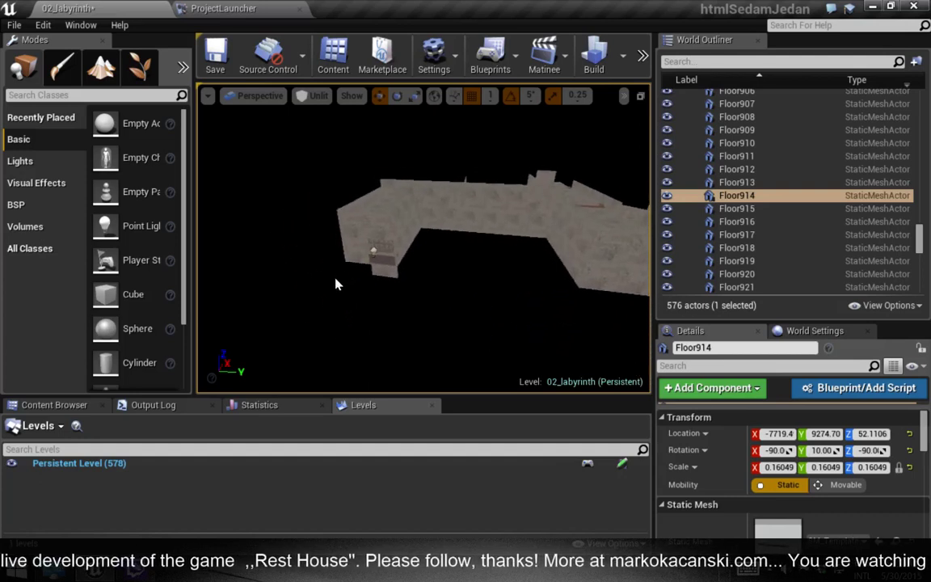
{"action": "scroll", "coordinate": [357, 255], "scroll_direction": "up", "scroll_amount": 5}
{"action": "right_click_drag", "start_coordinate": [420, 263], "coordinate": [420, 263]}
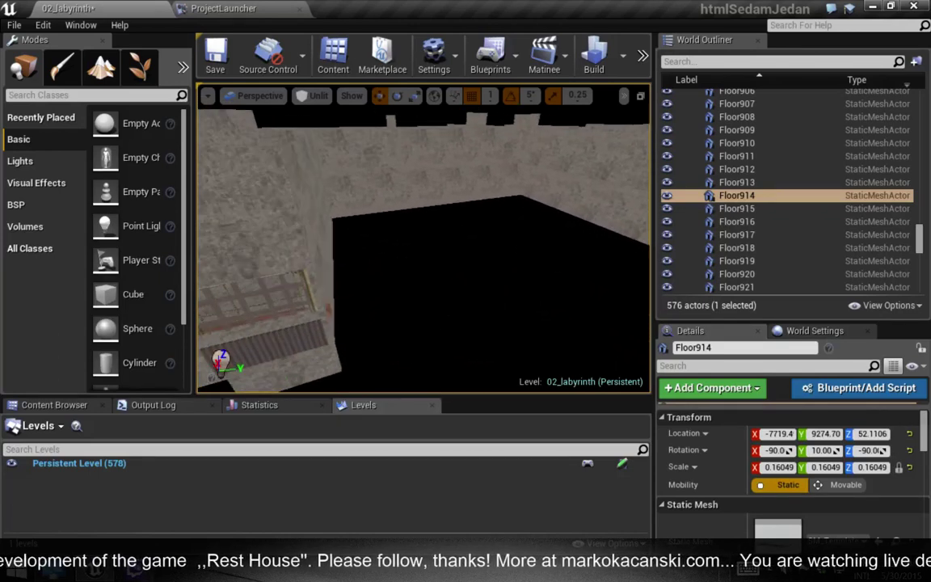
{"action": "right_click_drag", "start_coordinate": [420, 264], "coordinate": [420, 263]}
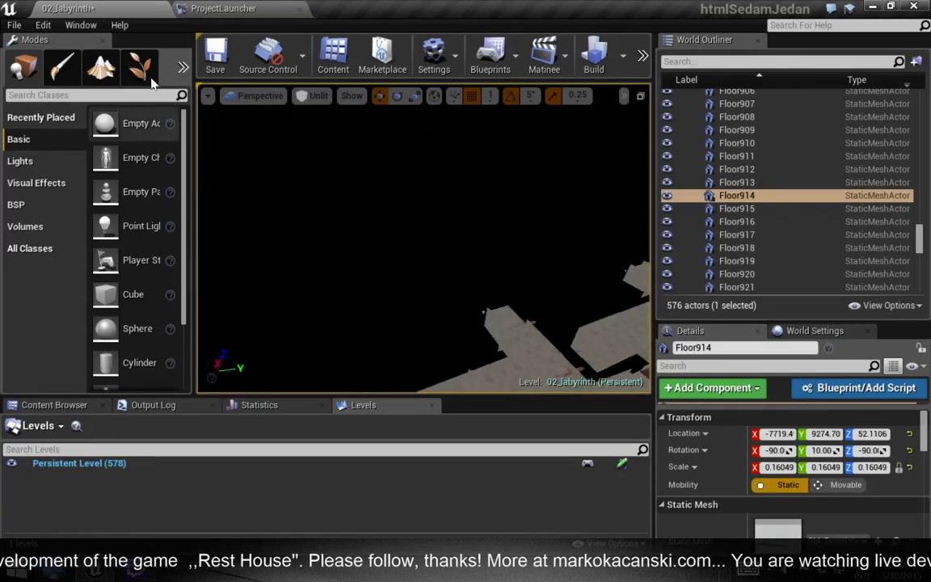
Step: Open 10_5_baliverna from Maps/01_april, discarding unsaved changes to 02_labyrinth
{"action": "left_click", "coordinate": [13, 25]}
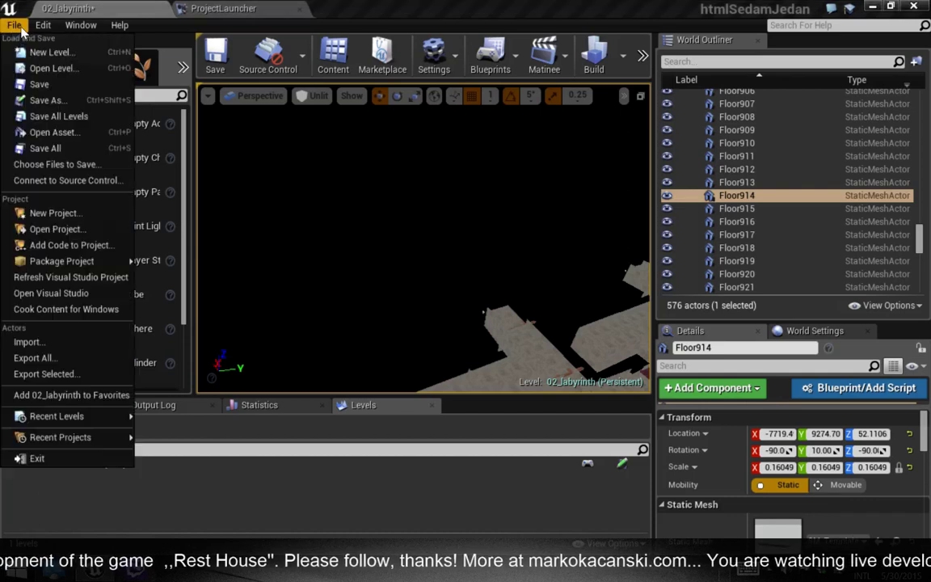
{"action": "left_click", "coordinate": [46, 66]}
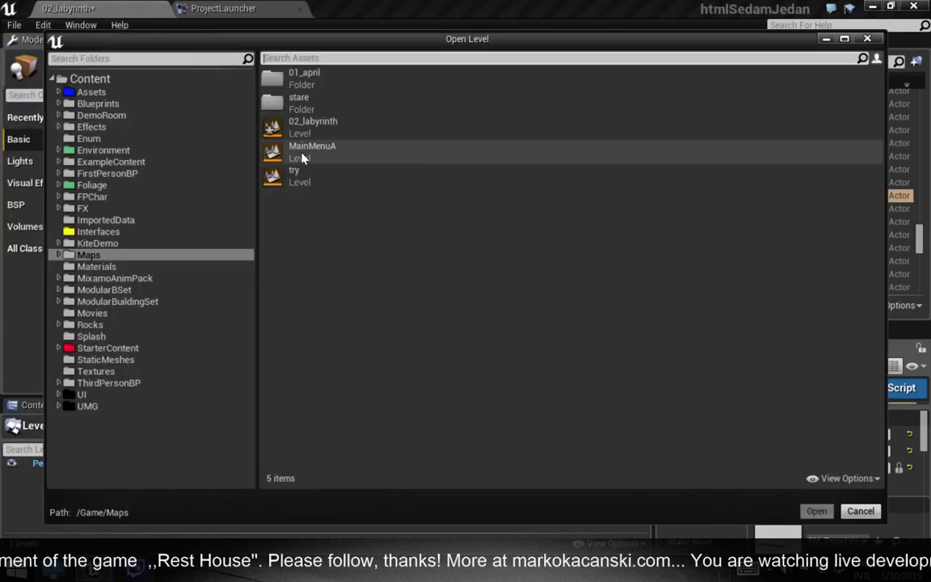
{"action": "double_click", "coordinate": [315, 85]}
{"action": "left_click", "coordinate": [317, 98]}
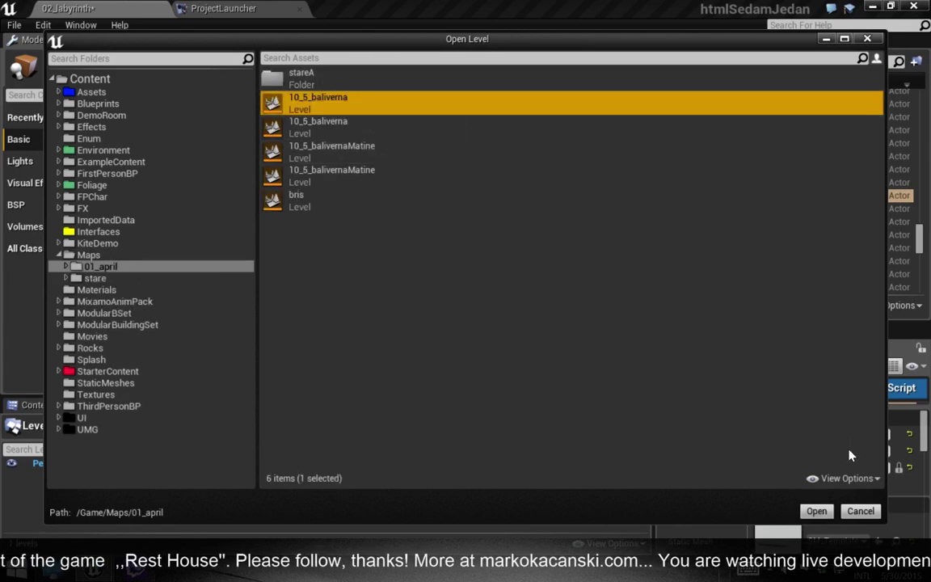
{"action": "left_click", "coordinate": [816, 511]}
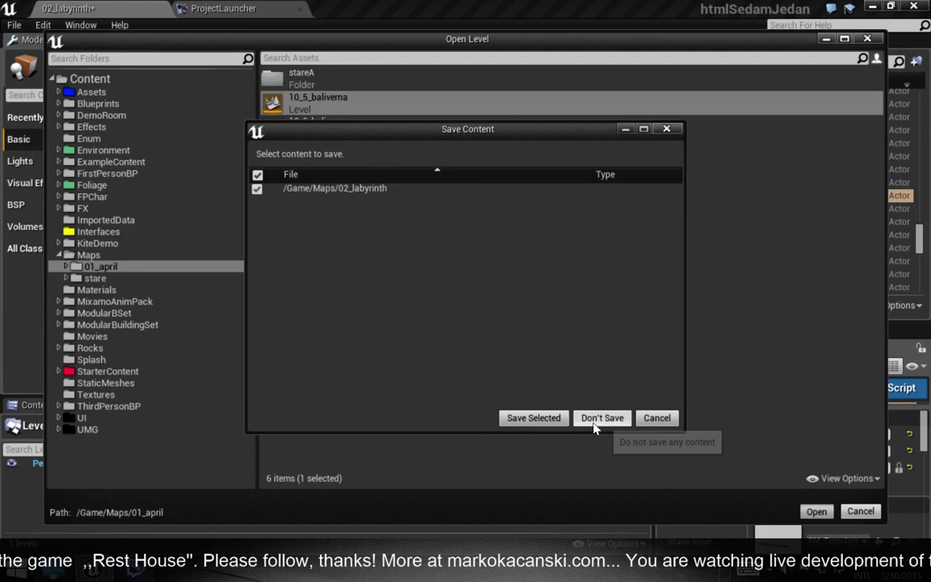
{"action": "left_click", "coordinate": [598, 418]}
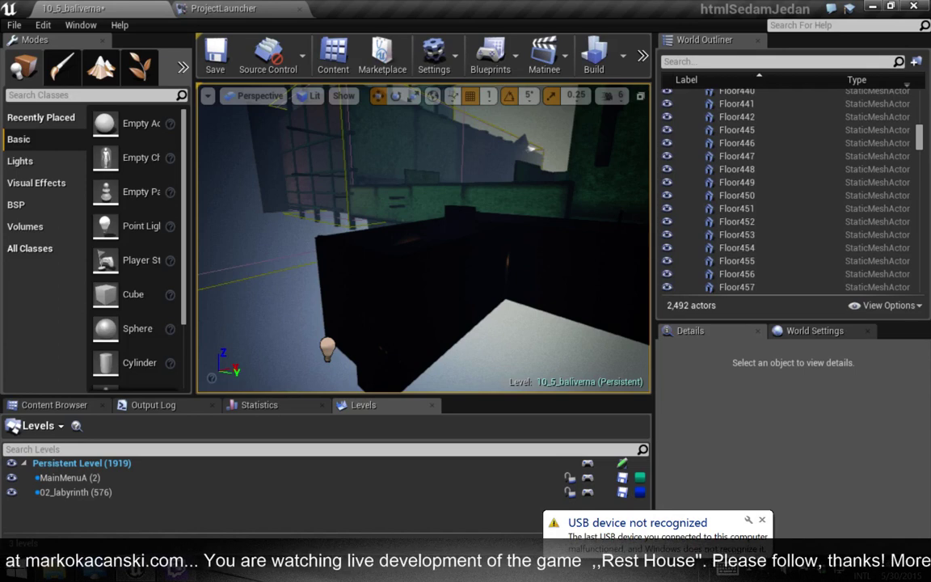
Step: Restore the editor to a smaller window, nudge its position and shift the viewport camera
{"action": "left_click_drag", "start_coordinate": [566, 10], "coordinate": [556, 73]}
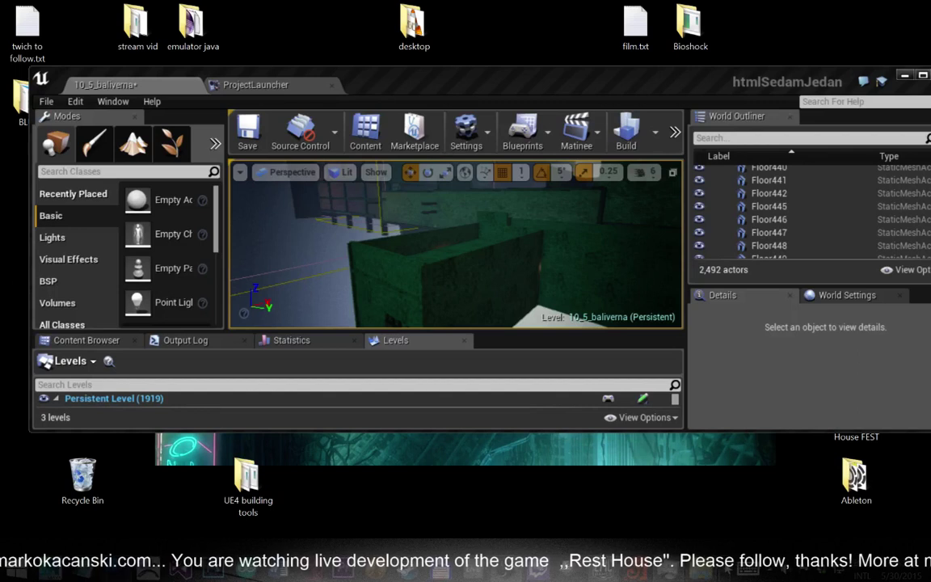
{"action": "mouse_move", "coordinate": [505, 570]}
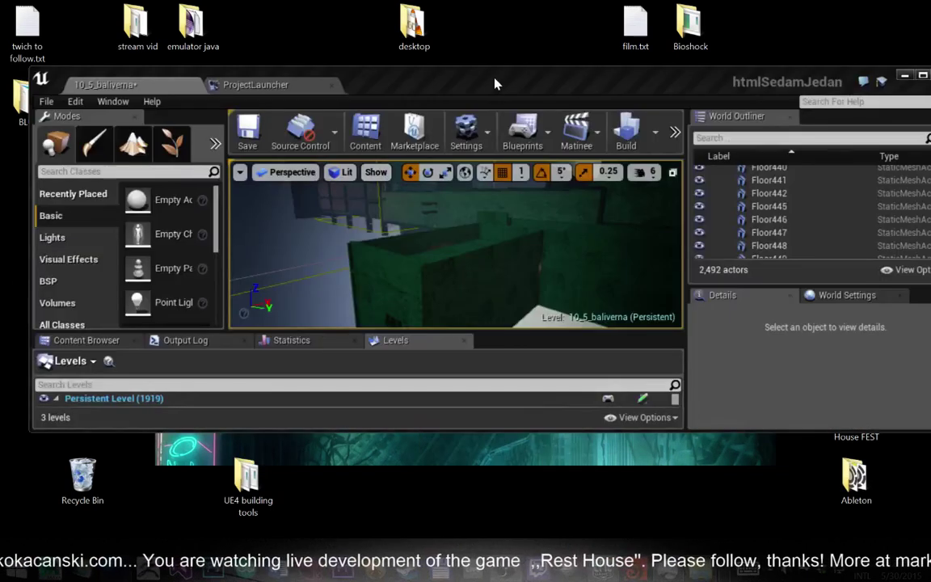
{"action": "right_click_drag", "start_coordinate": [444, 242], "coordinate": [452, 243]}
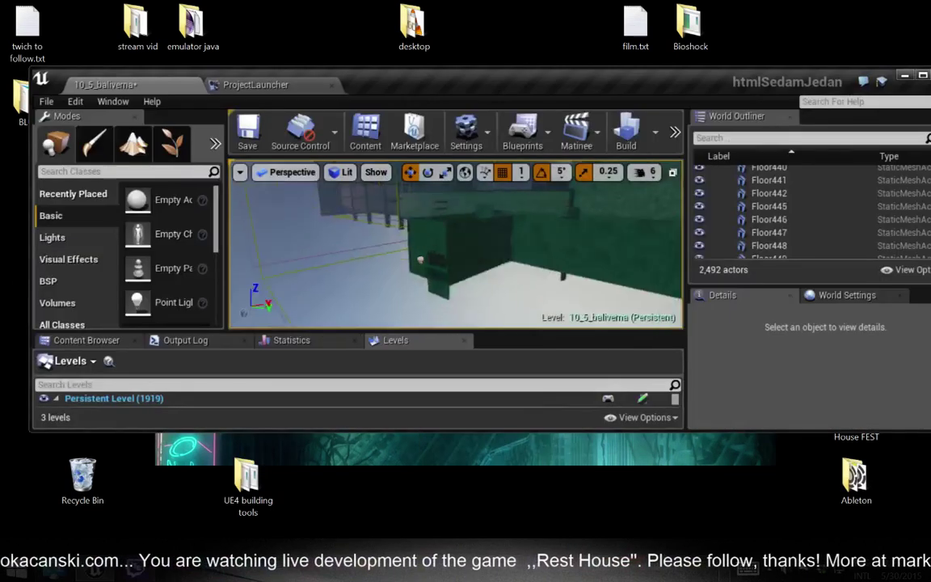
{"action": "left_click_drag", "start_coordinate": [525, 89], "coordinate": [530, 91]}
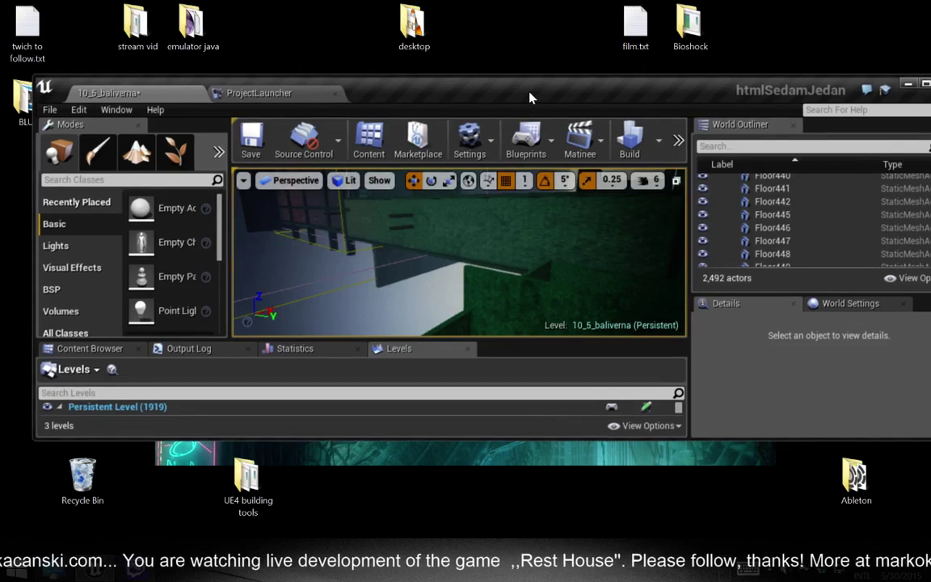
{"action": "key", "text": "Up"}
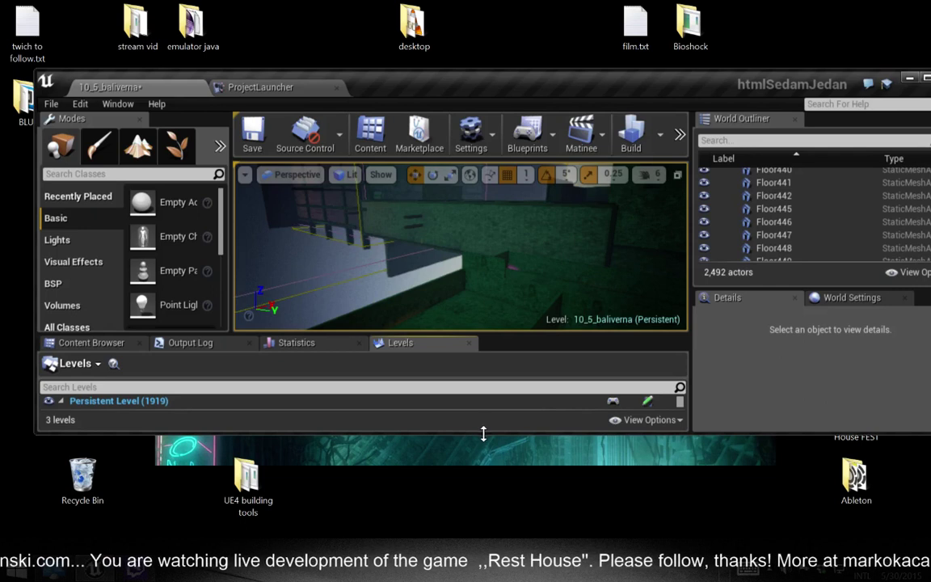
Step: Enlarge and maximize the editor so the Levels panel lists MainMenuA and 02_labyrinth
{"action": "left_click_drag", "start_coordinate": [485, 434], "coordinate": [484, 489]}
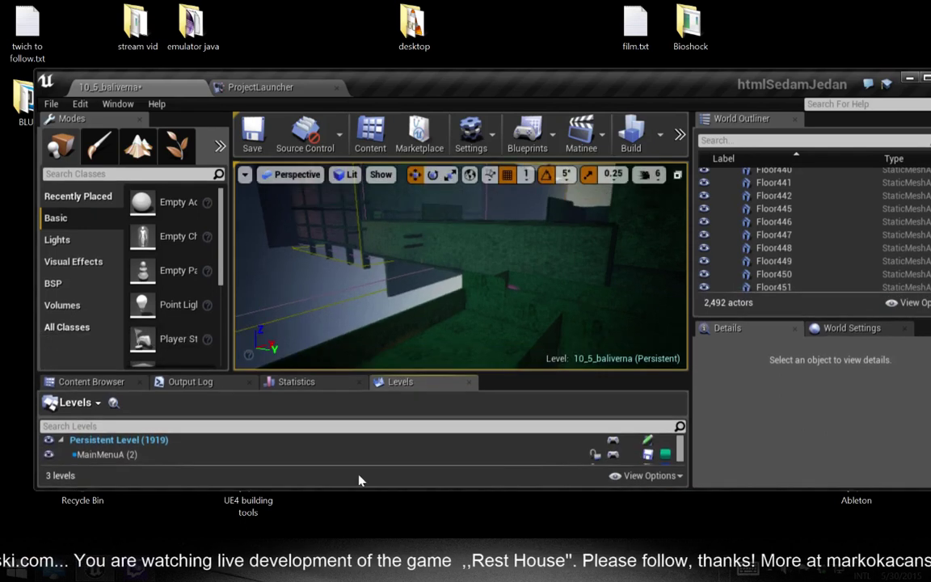
{"action": "mouse_move", "coordinate": [927, 63]}
{"action": "left_click", "coordinate": [928, 84]}
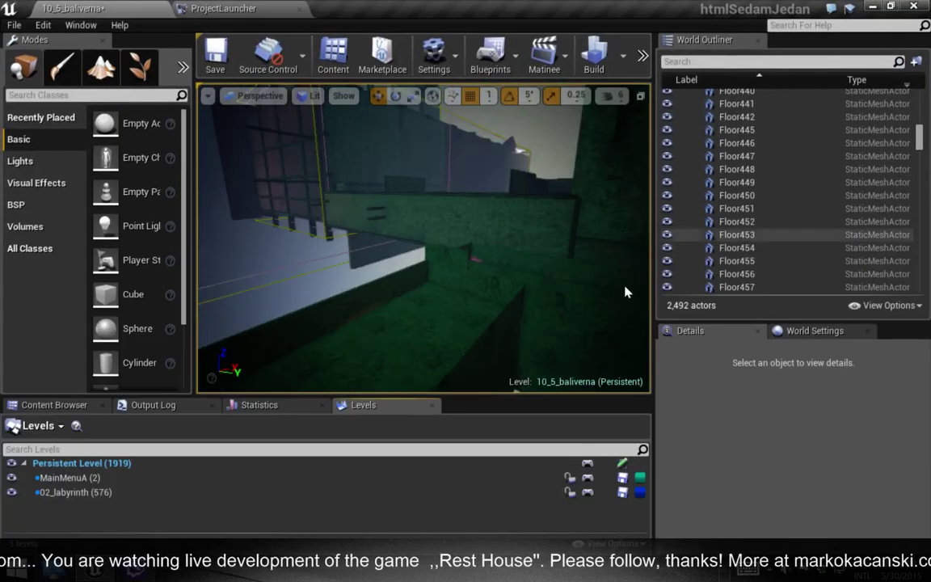
Step: Restore the editor to a smaller window and launch digiCamControl from its desktop shortcut
{"action": "double_click", "coordinate": [632, 14]}
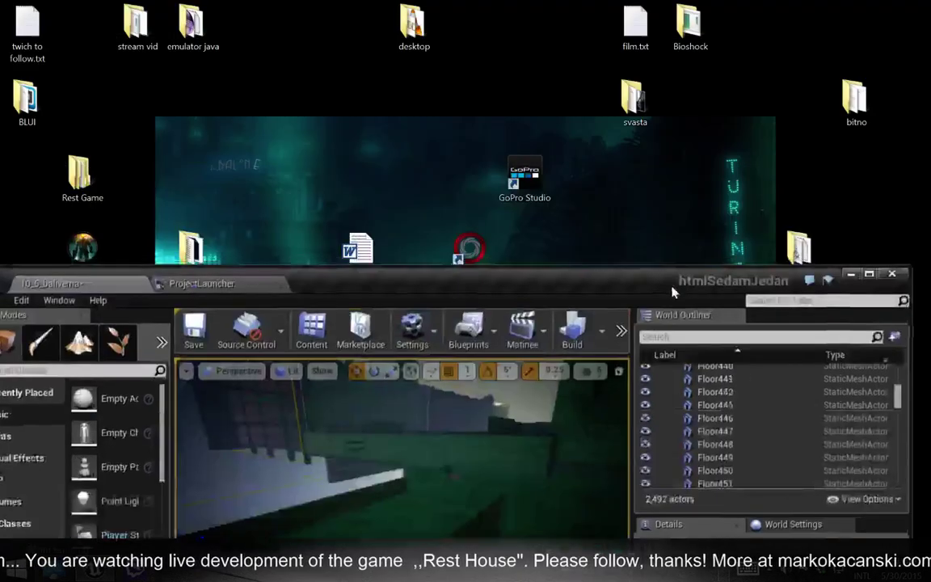
{"action": "left_click", "coordinate": [473, 252]}
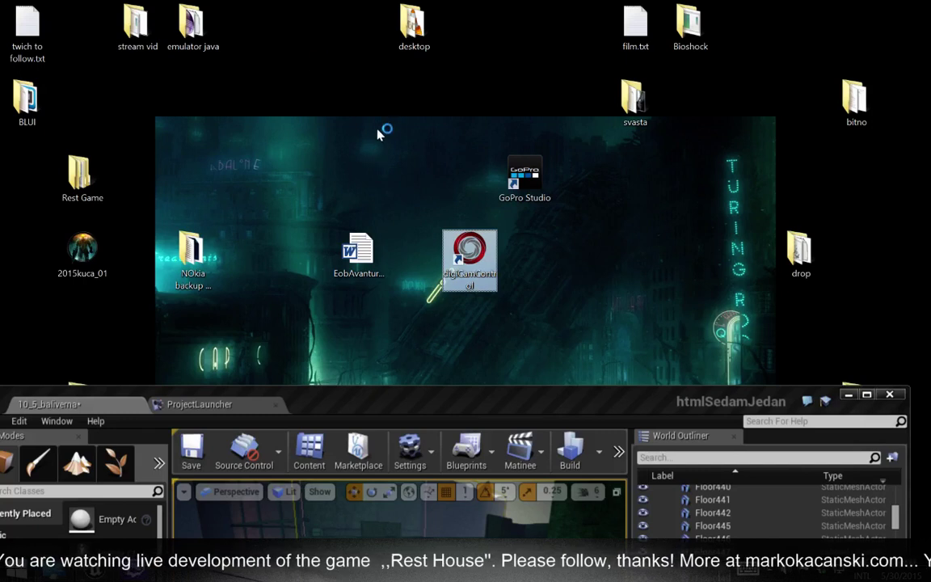
{"action": "left_click", "coordinate": [866, 394]}
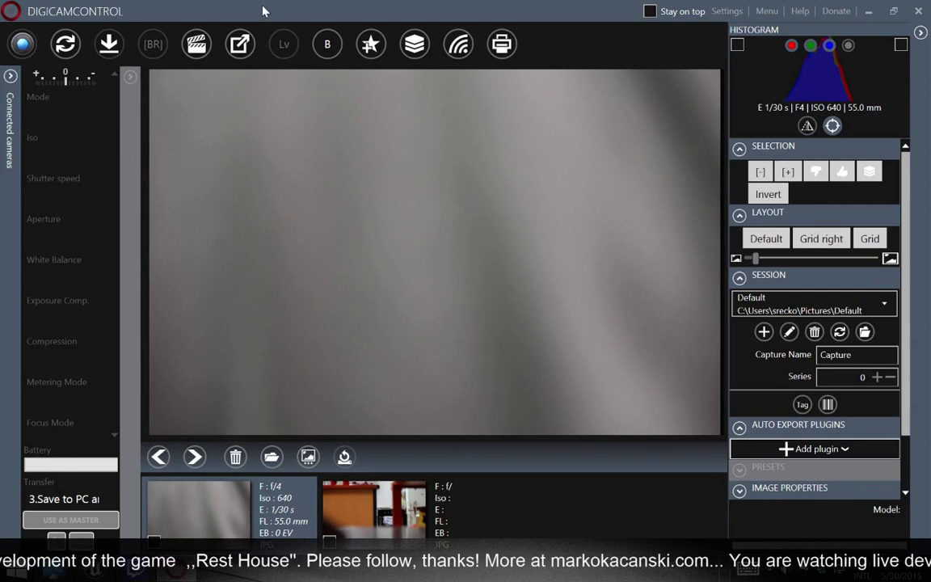
Step: Shrink and move the digiCamControl window, expand Connected cameras, then minimize it
{"action": "left_click_drag", "start_coordinate": [263, 11], "coordinate": [309, 62]}
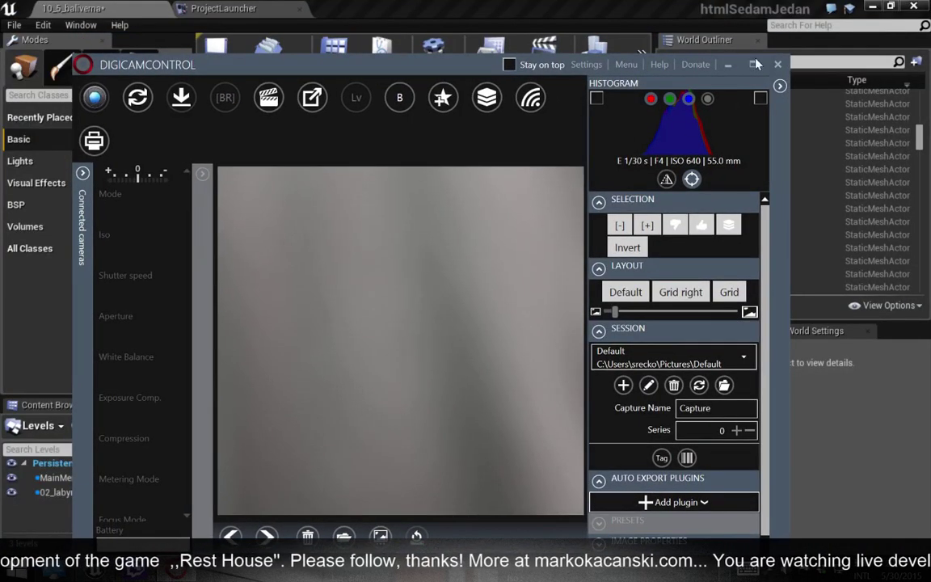
{"action": "mouse_move", "coordinate": [392, 59]}
{"action": "left_mouse_down"}
{"action": "mouse_move", "coordinate": [392, 244]}
{"action": "mouse_move", "coordinate": [341, 48]}
{"action": "left_mouse_up"}
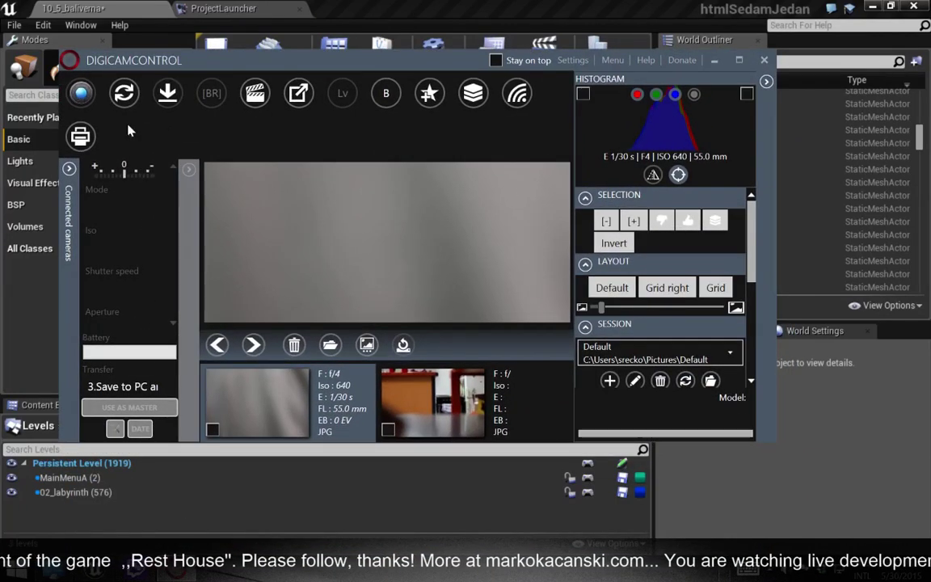
{"action": "left_click", "coordinate": [75, 175]}
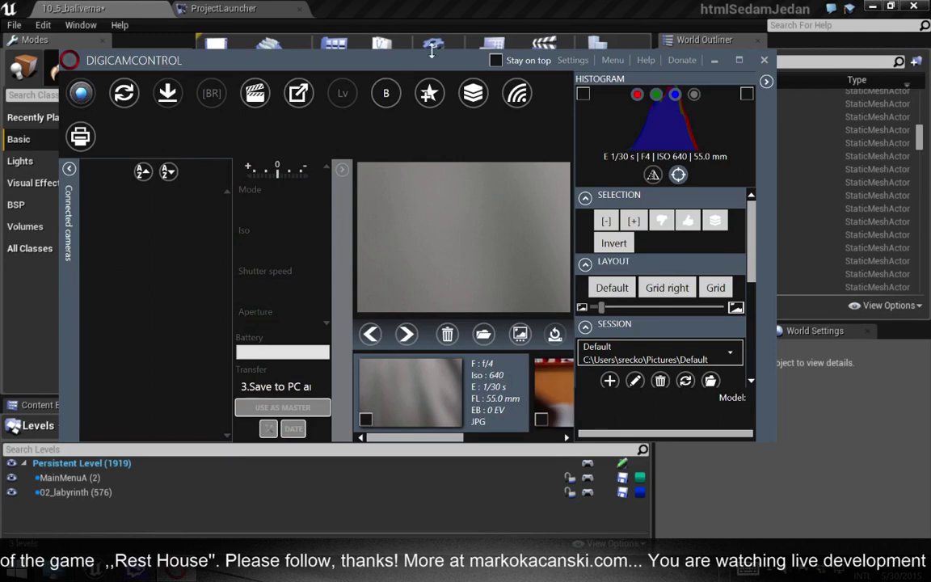
{"action": "mouse_move", "coordinate": [442, 71]}
{"action": "left_mouse_down"}
{"action": "mouse_move", "coordinate": [439, 97]}
{"action": "mouse_move", "coordinate": [0, 134]}
{"action": "left_mouse_up"}
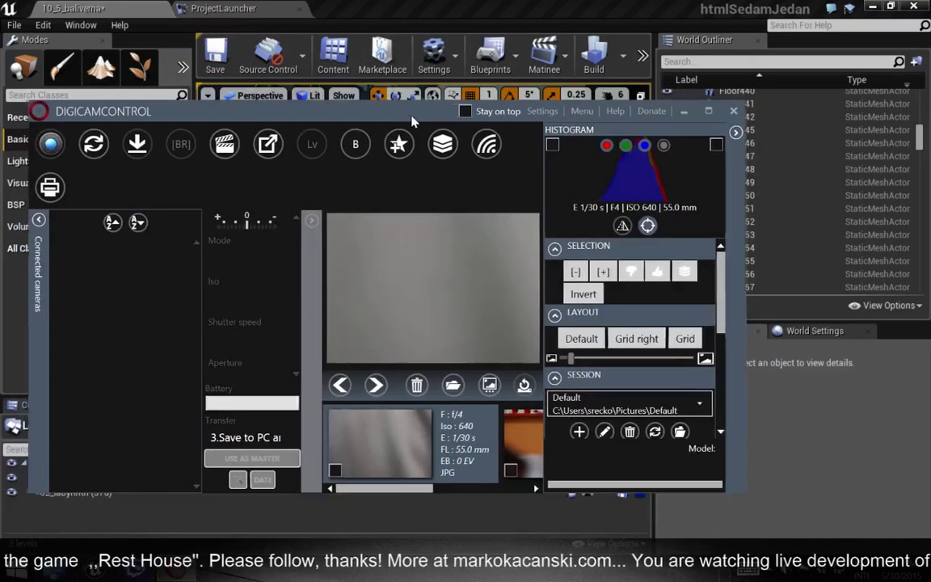
{"action": "left_click", "coordinate": [23, 124]}
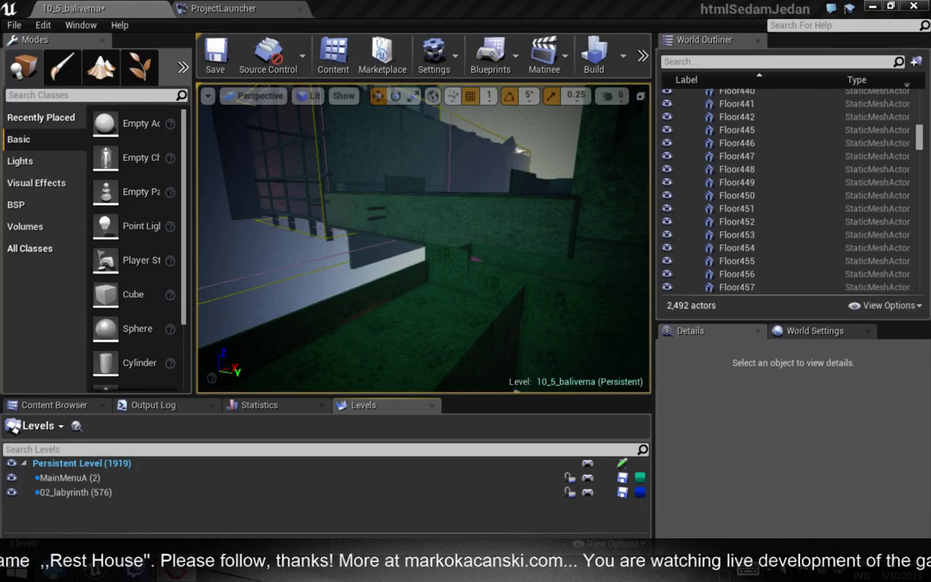
Step: Drag digiCamControl back over the editor until the Canon EOS 550D shows connected
{"action": "left_click_drag", "start_coordinate": [32, 94], "coordinate": [352, 99]}
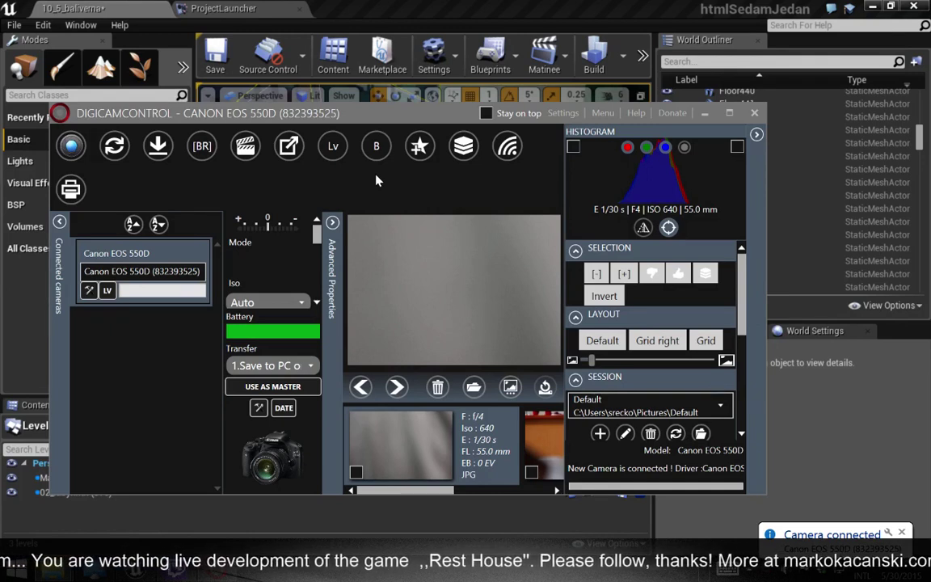
Step: Start the Canon EOS 550D live view preview from the digiCamControl toolbar
{"action": "left_click", "coordinate": [333, 146]}
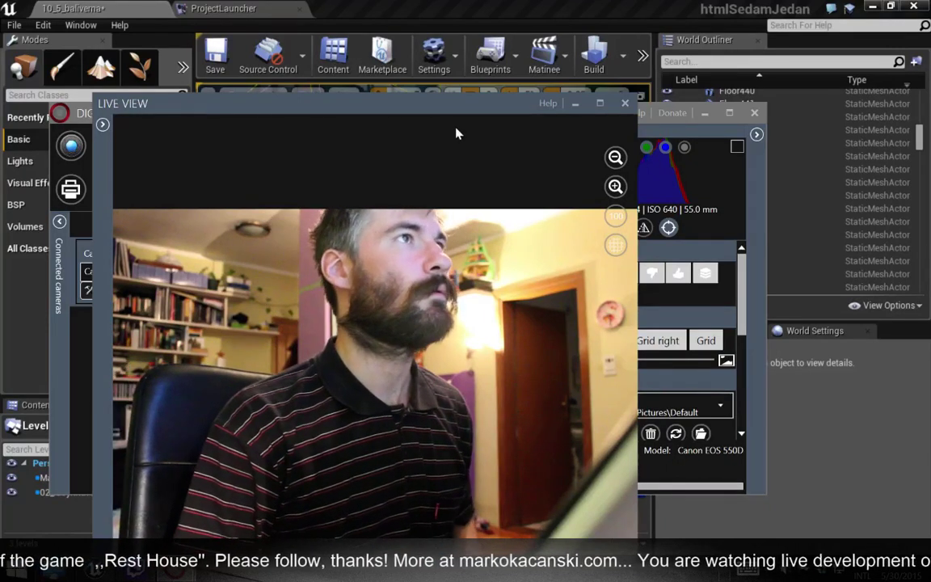
Step: Move the Live View window to the top-left, reopen it larger, then close it with Alt+F4
{"action": "left_click_drag", "start_coordinate": [467, 109], "coordinate": [409, 61]}
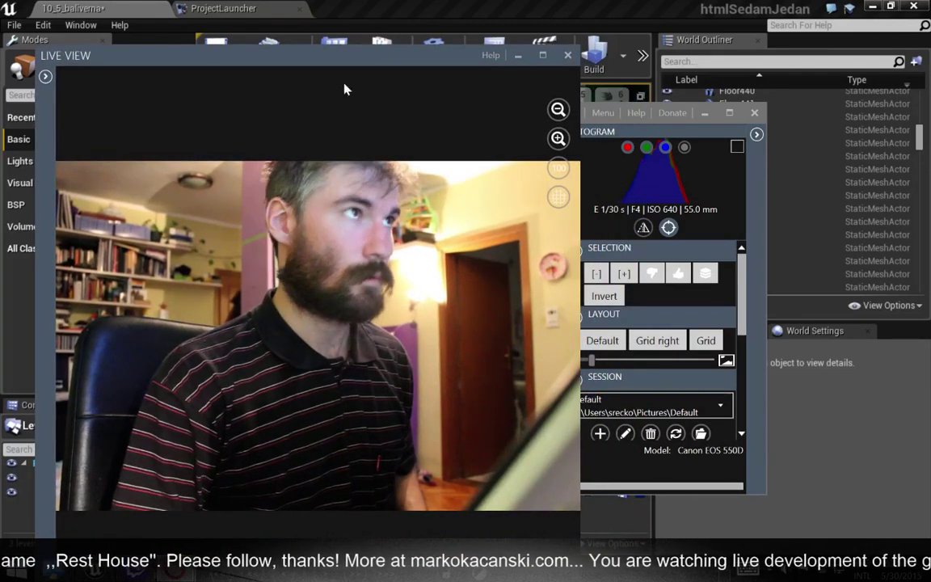
{"action": "left_click", "coordinate": [517, 55]}
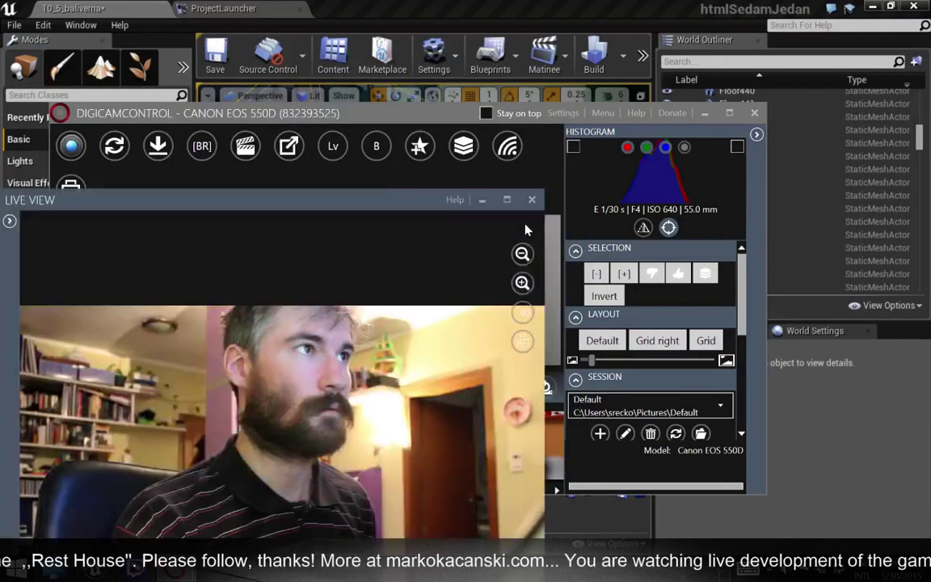
{"action": "left_click_drag", "start_coordinate": [472, 200], "coordinate": [413, 84]}
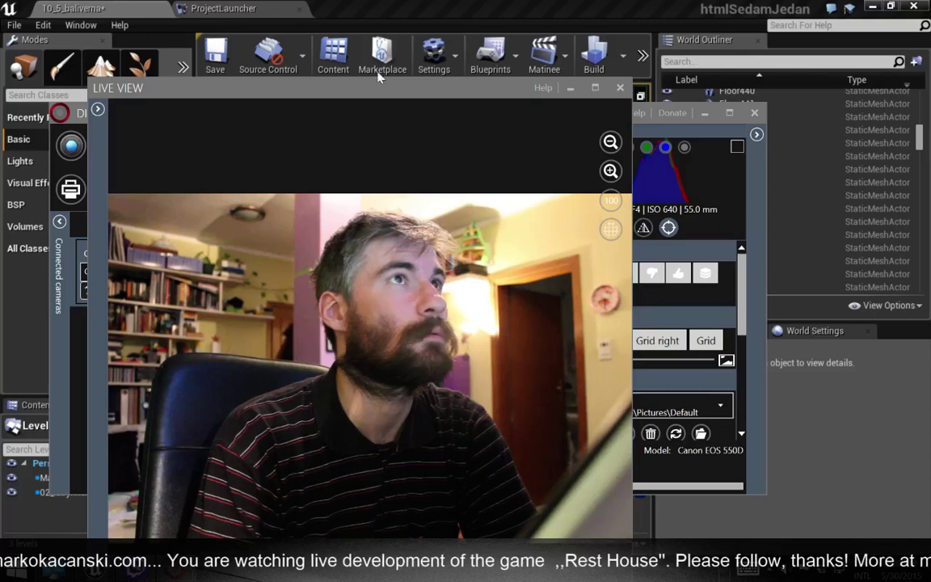
{"action": "key", "text": "alt+F4"}
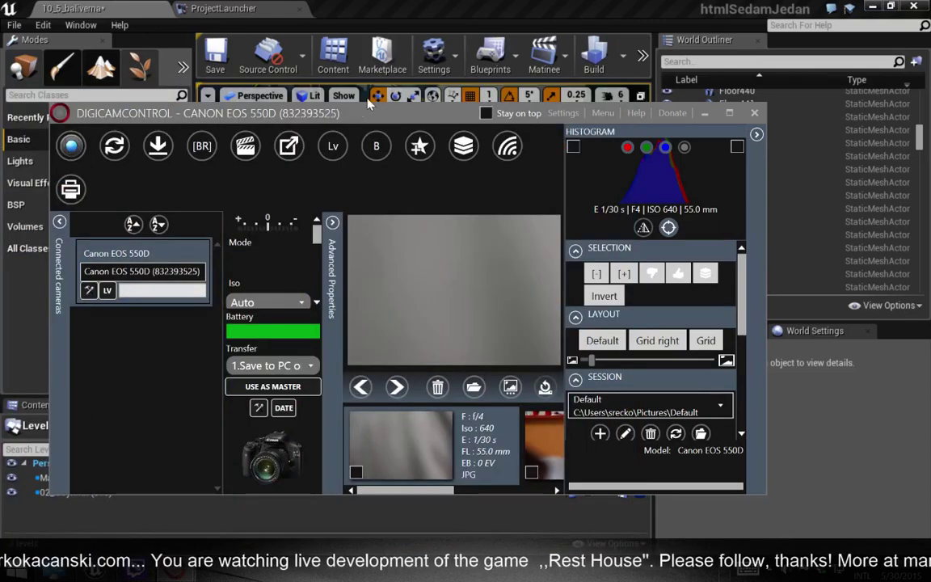
Step: Close digiCamControl with Alt+F4
{"action": "key", "text": "alt+F4"}
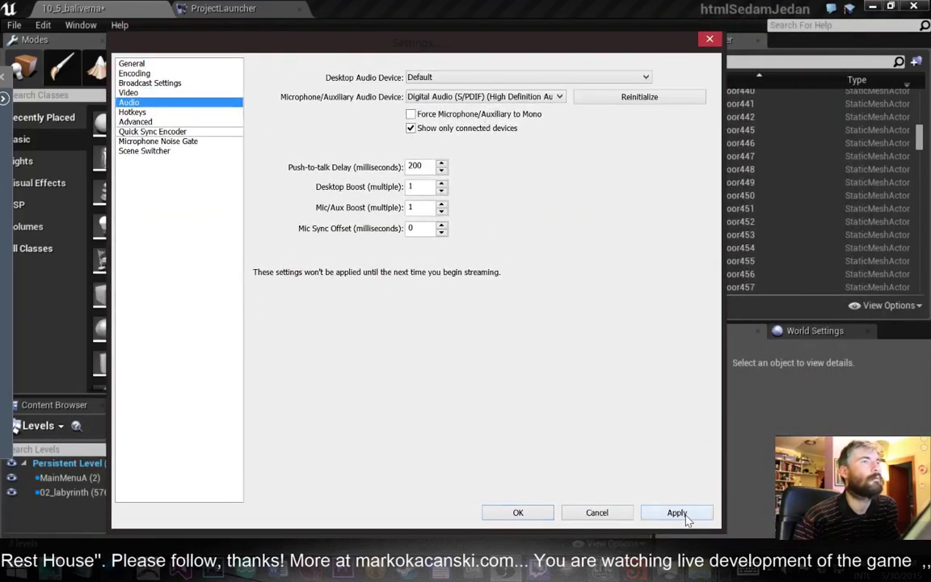
Step: Keep Desktop Audio on Default, set Microphone to Digital Audio (S/PDIF), then apply and confirm
{"action": "left_click", "coordinate": [685, 515]}
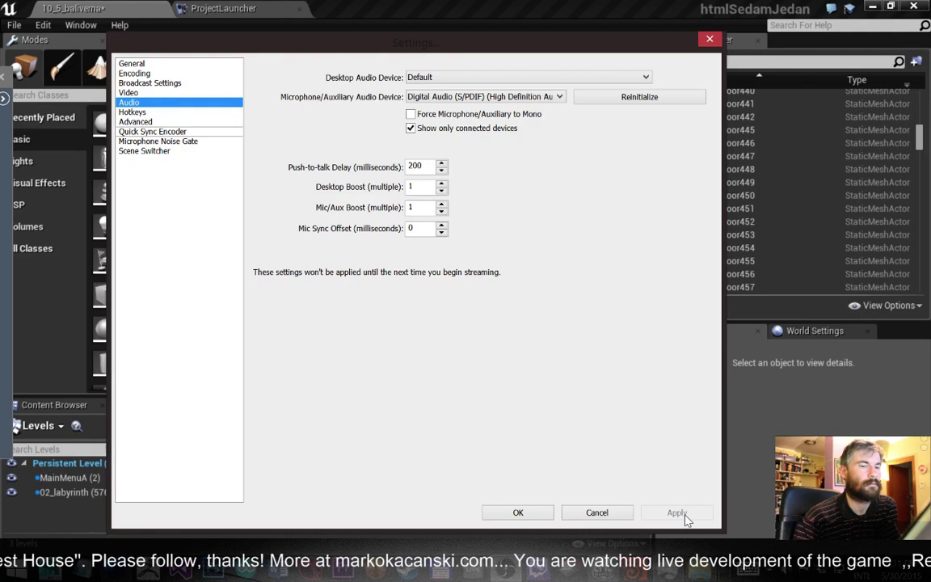
{"action": "left_click", "coordinate": [465, 78]}
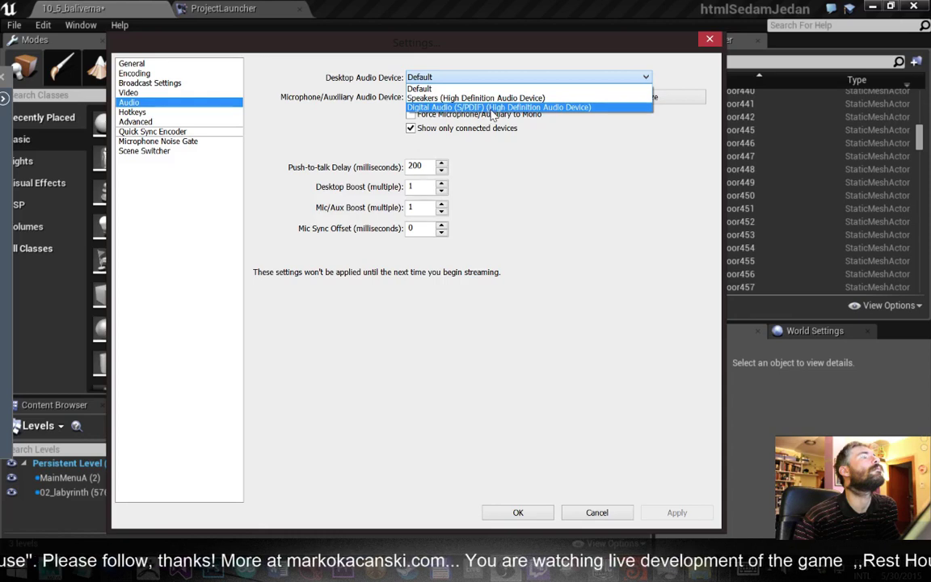
{"action": "left_click", "coordinate": [478, 56]}
{"action": "left_click", "coordinate": [452, 96]}
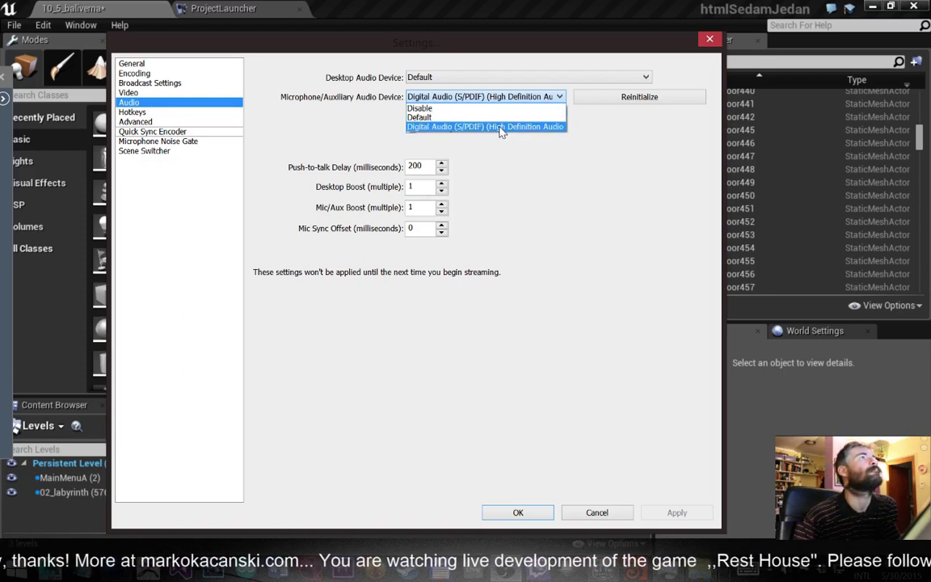
{"action": "left_click", "coordinate": [500, 127]}
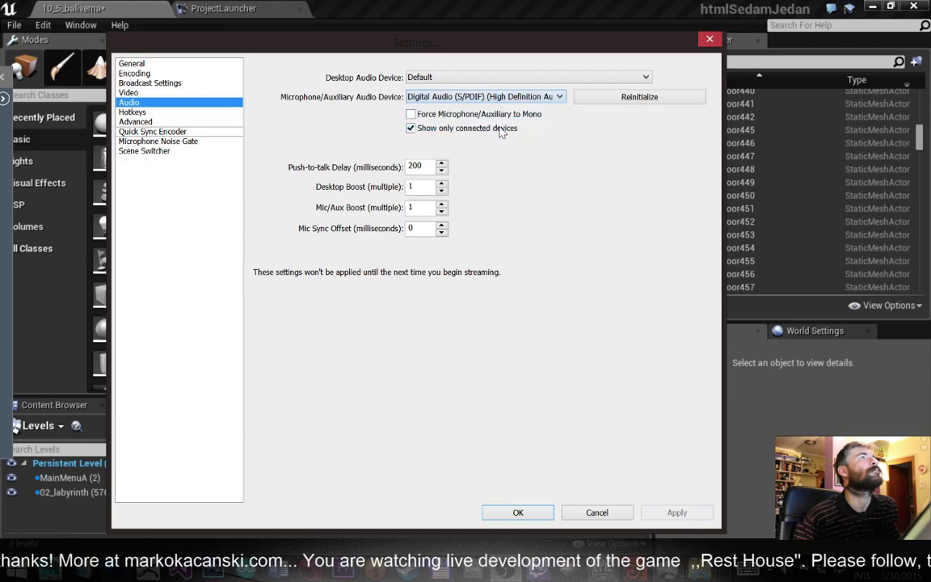
{"action": "left_click", "coordinate": [477, 79]}
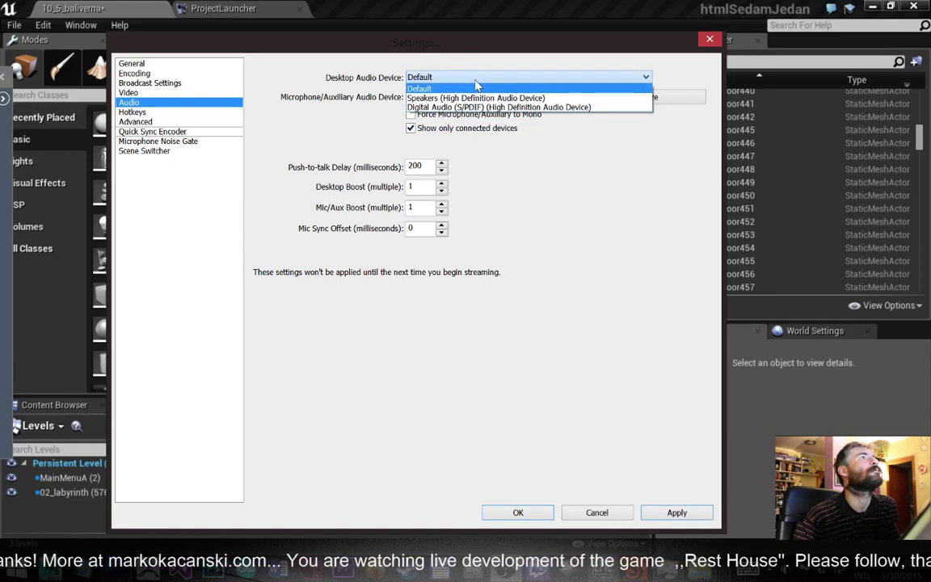
{"action": "left_click", "coordinate": [480, 73]}
{"action": "left_click", "coordinate": [674, 512]}
{"action": "left_click", "coordinate": [546, 515]}
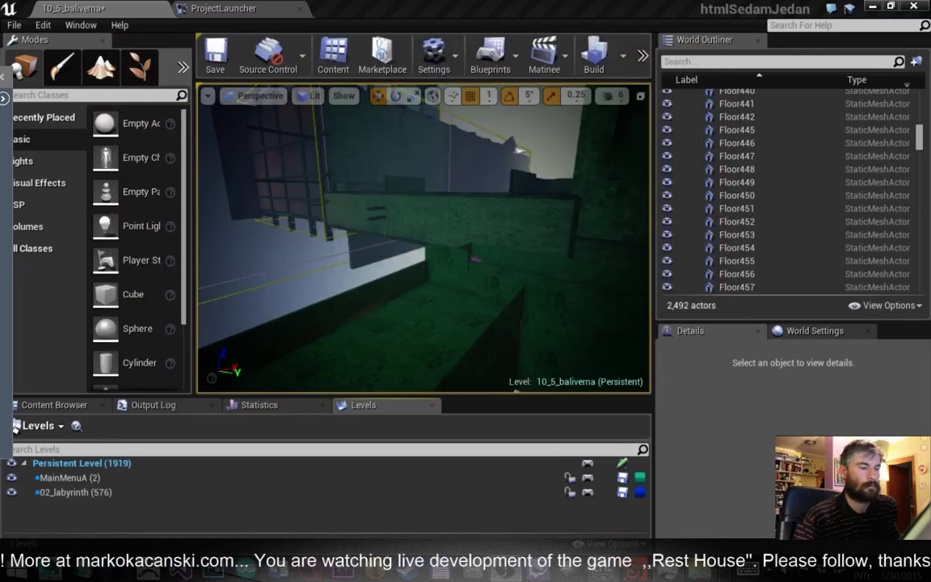